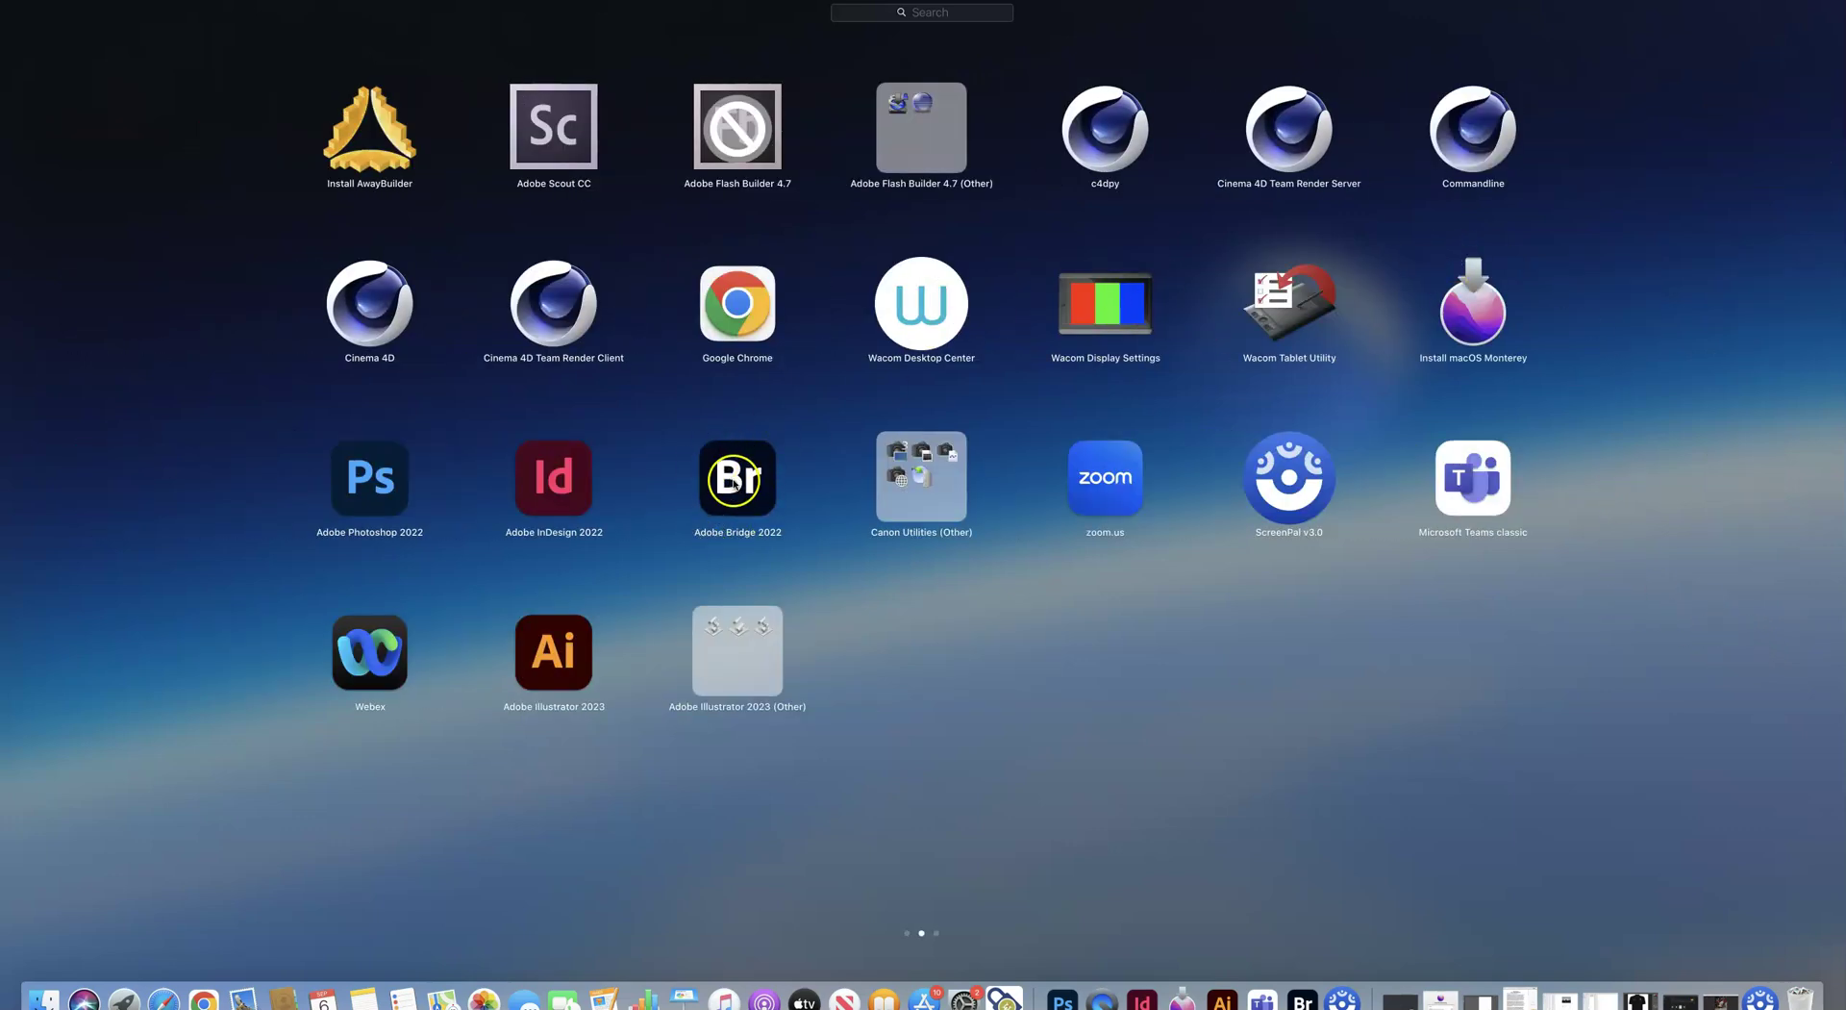
Open Adobe Bridge 2022 and browse to the Computer location.
{"action": "left_click", "coordinate": [734, 484]}
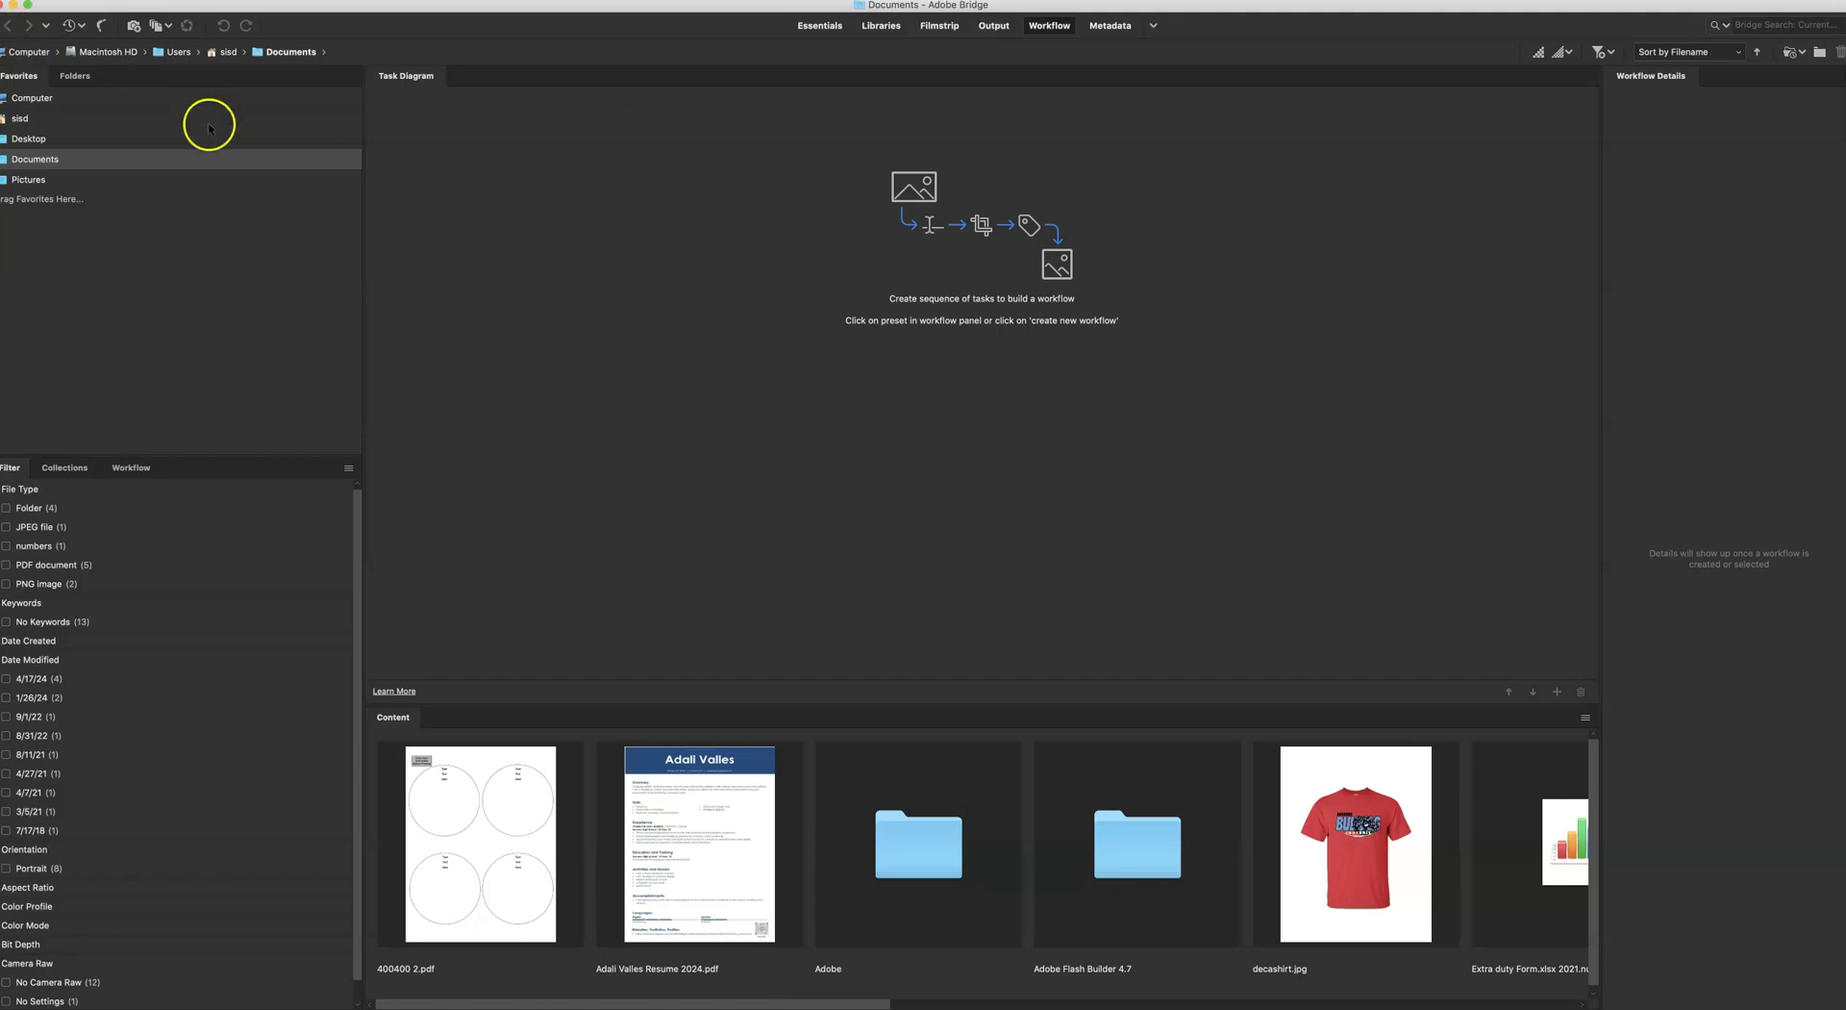
{"action": "left_click", "coordinate": [42, 55]}
{"action": "left_click", "coordinate": [42, 98]}
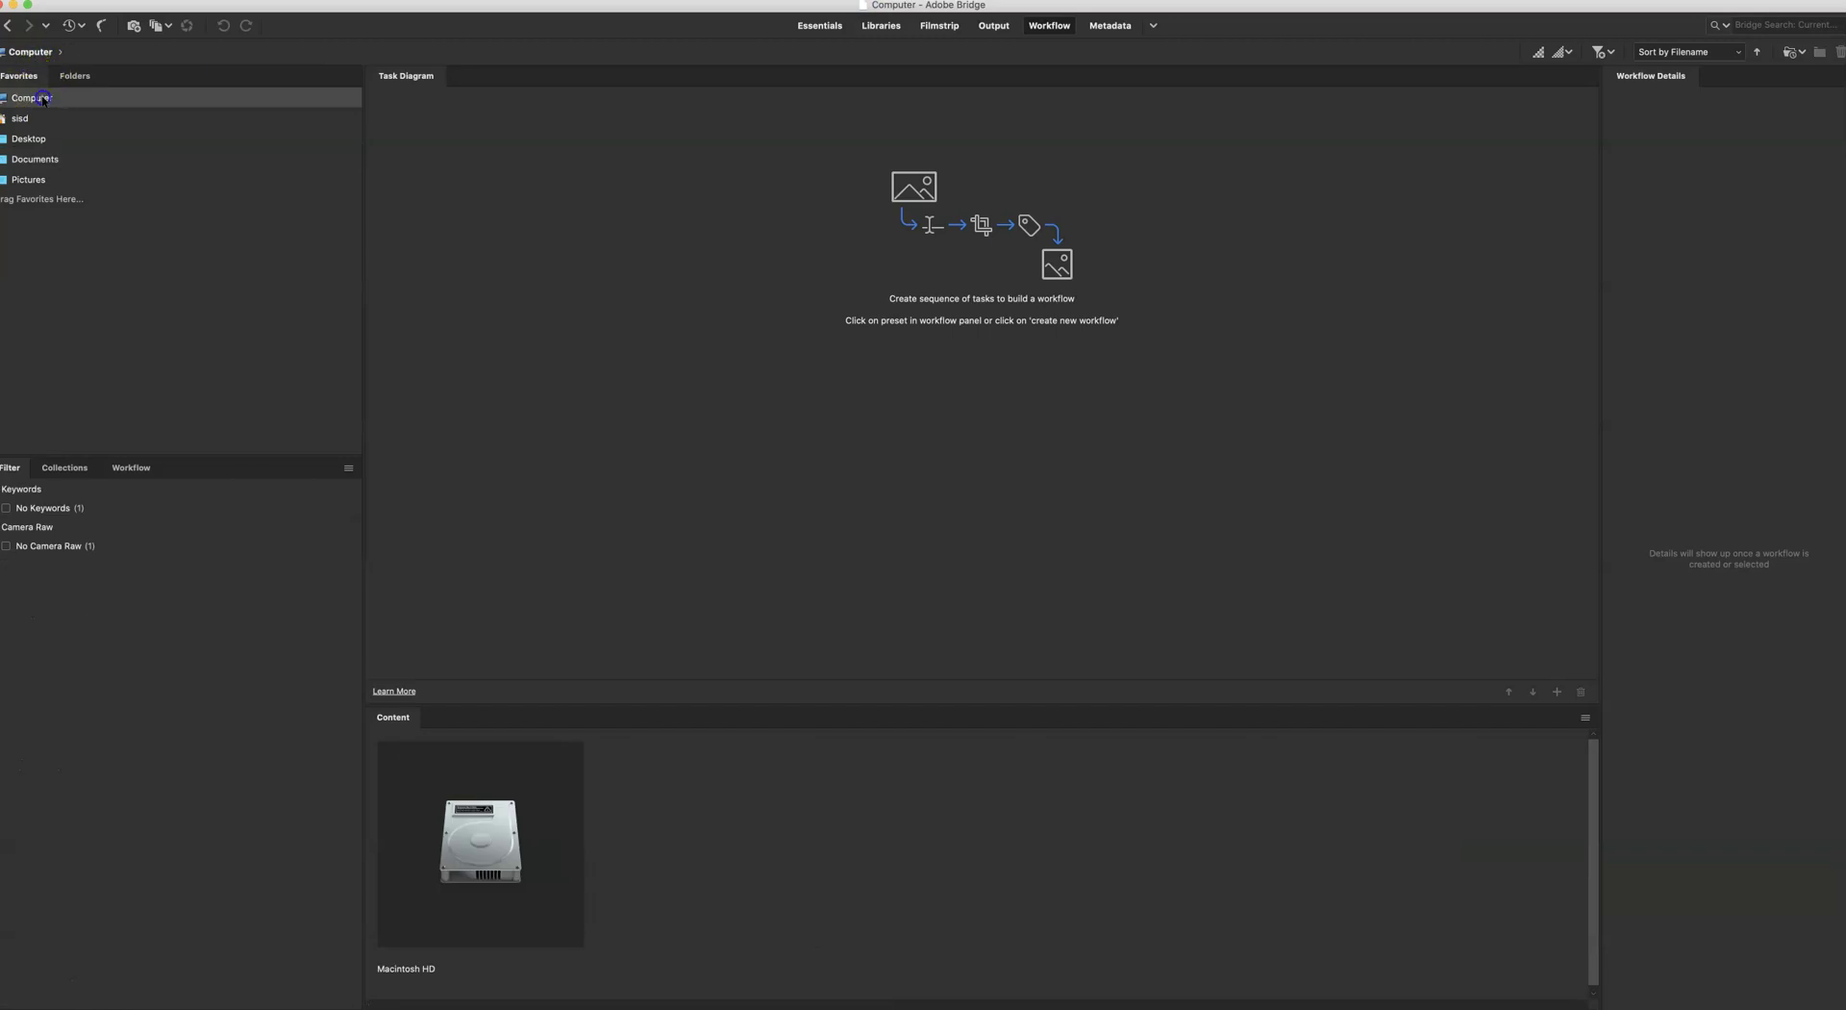
{"action": "left_click", "coordinate": [64, 52]}
{"action": "left_click", "coordinate": [61, 53]}
{"action": "left_click", "coordinate": [61, 53]}
{"action": "left_click", "coordinate": [92, 108]}
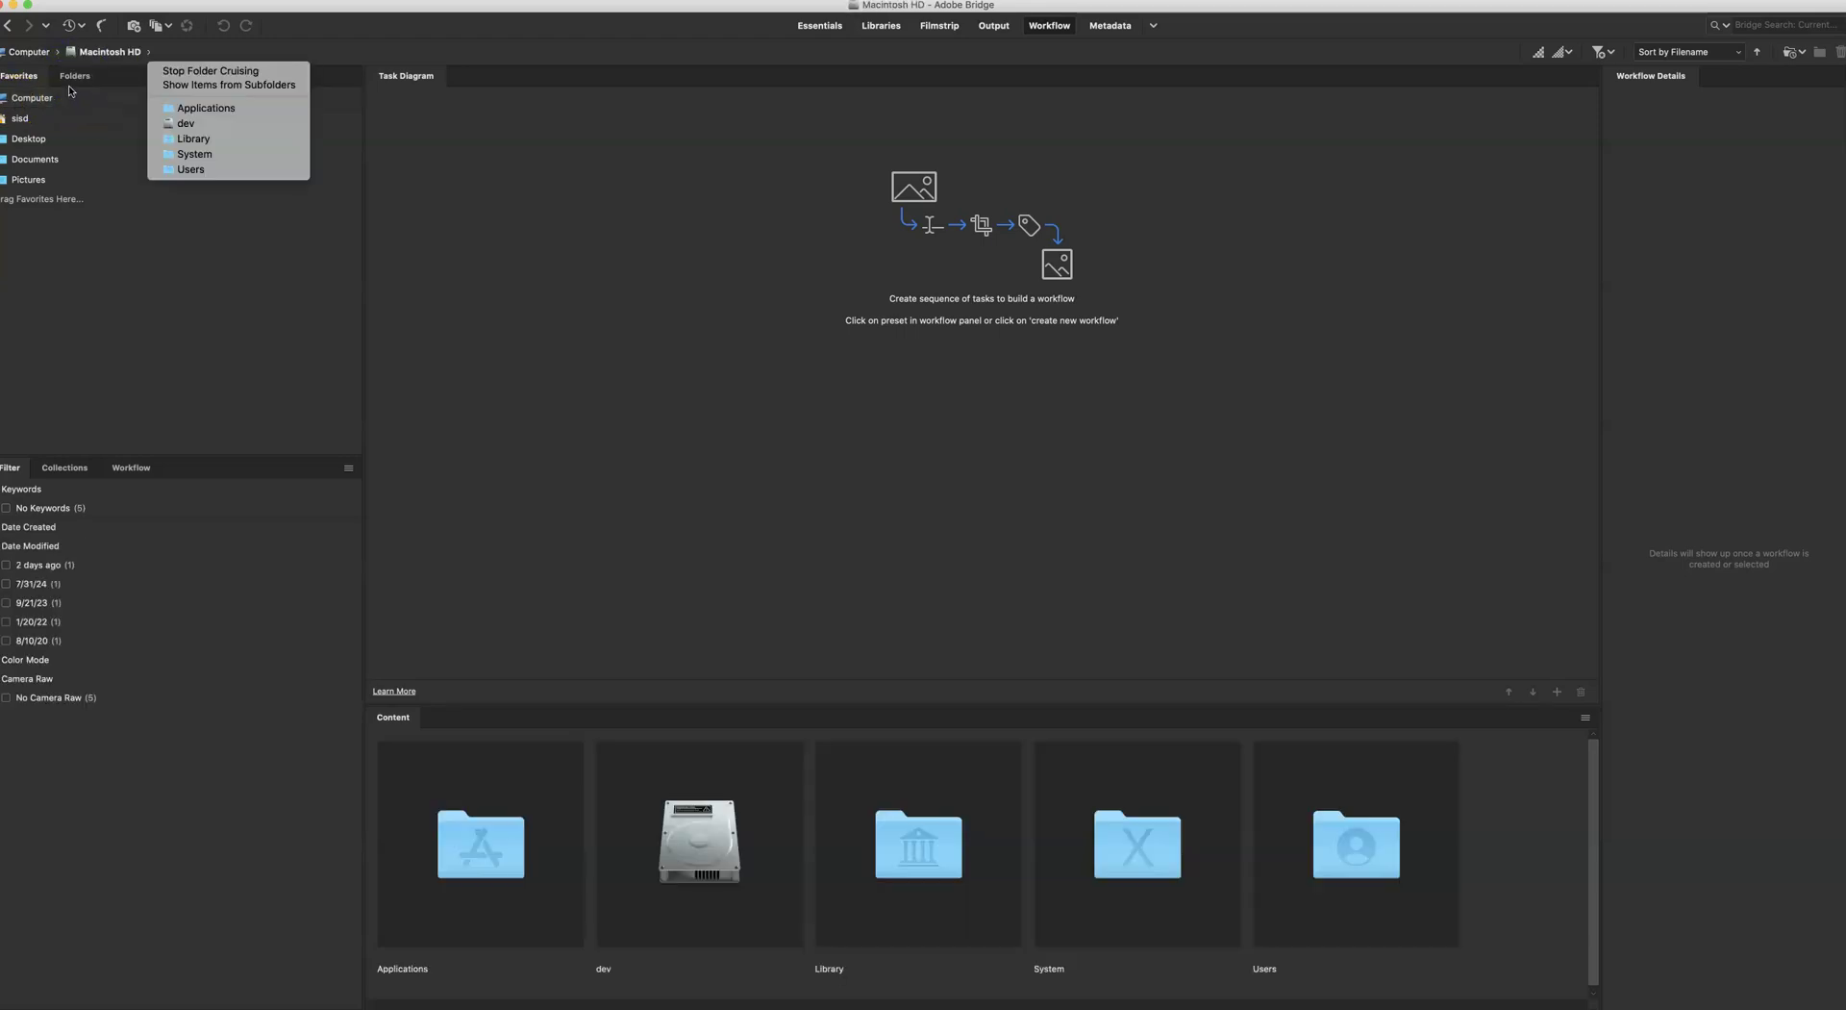
{"action": "left_click", "coordinate": [41, 90]}
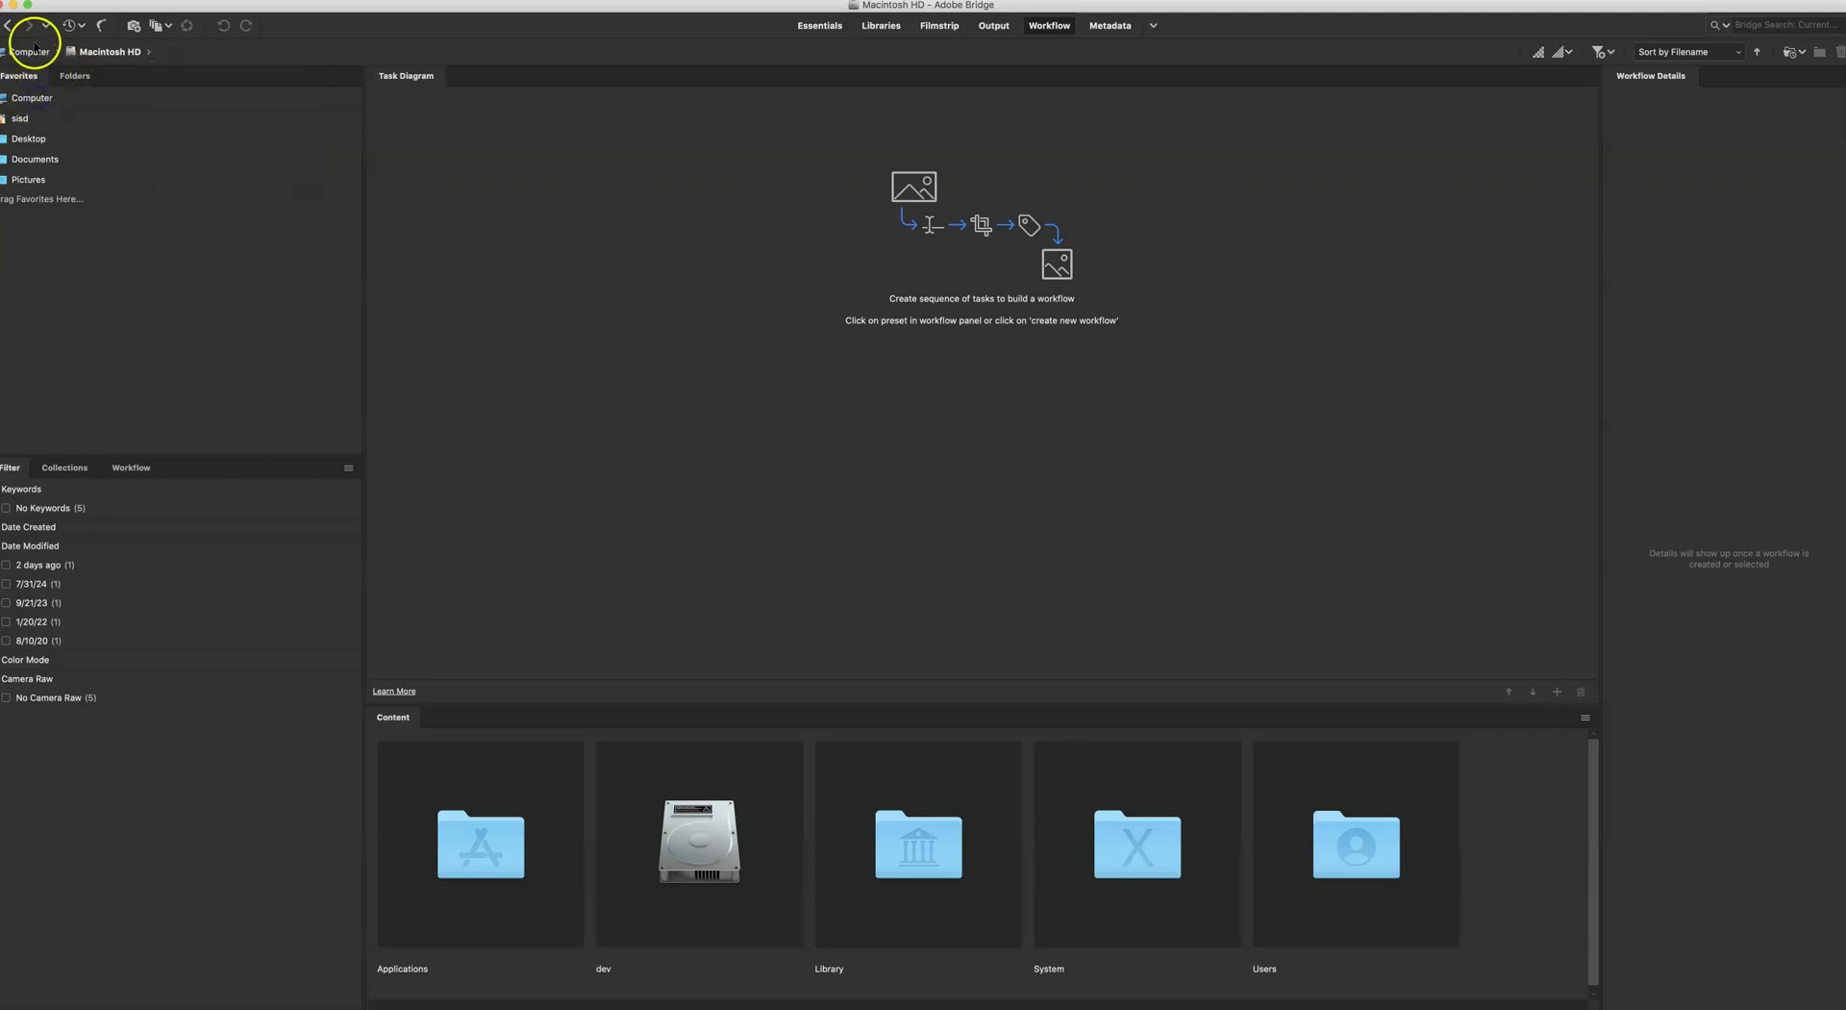
{"action": "left_click", "coordinate": [33, 51]}
{"action": "left_click", "coordinate": [33, 49]}
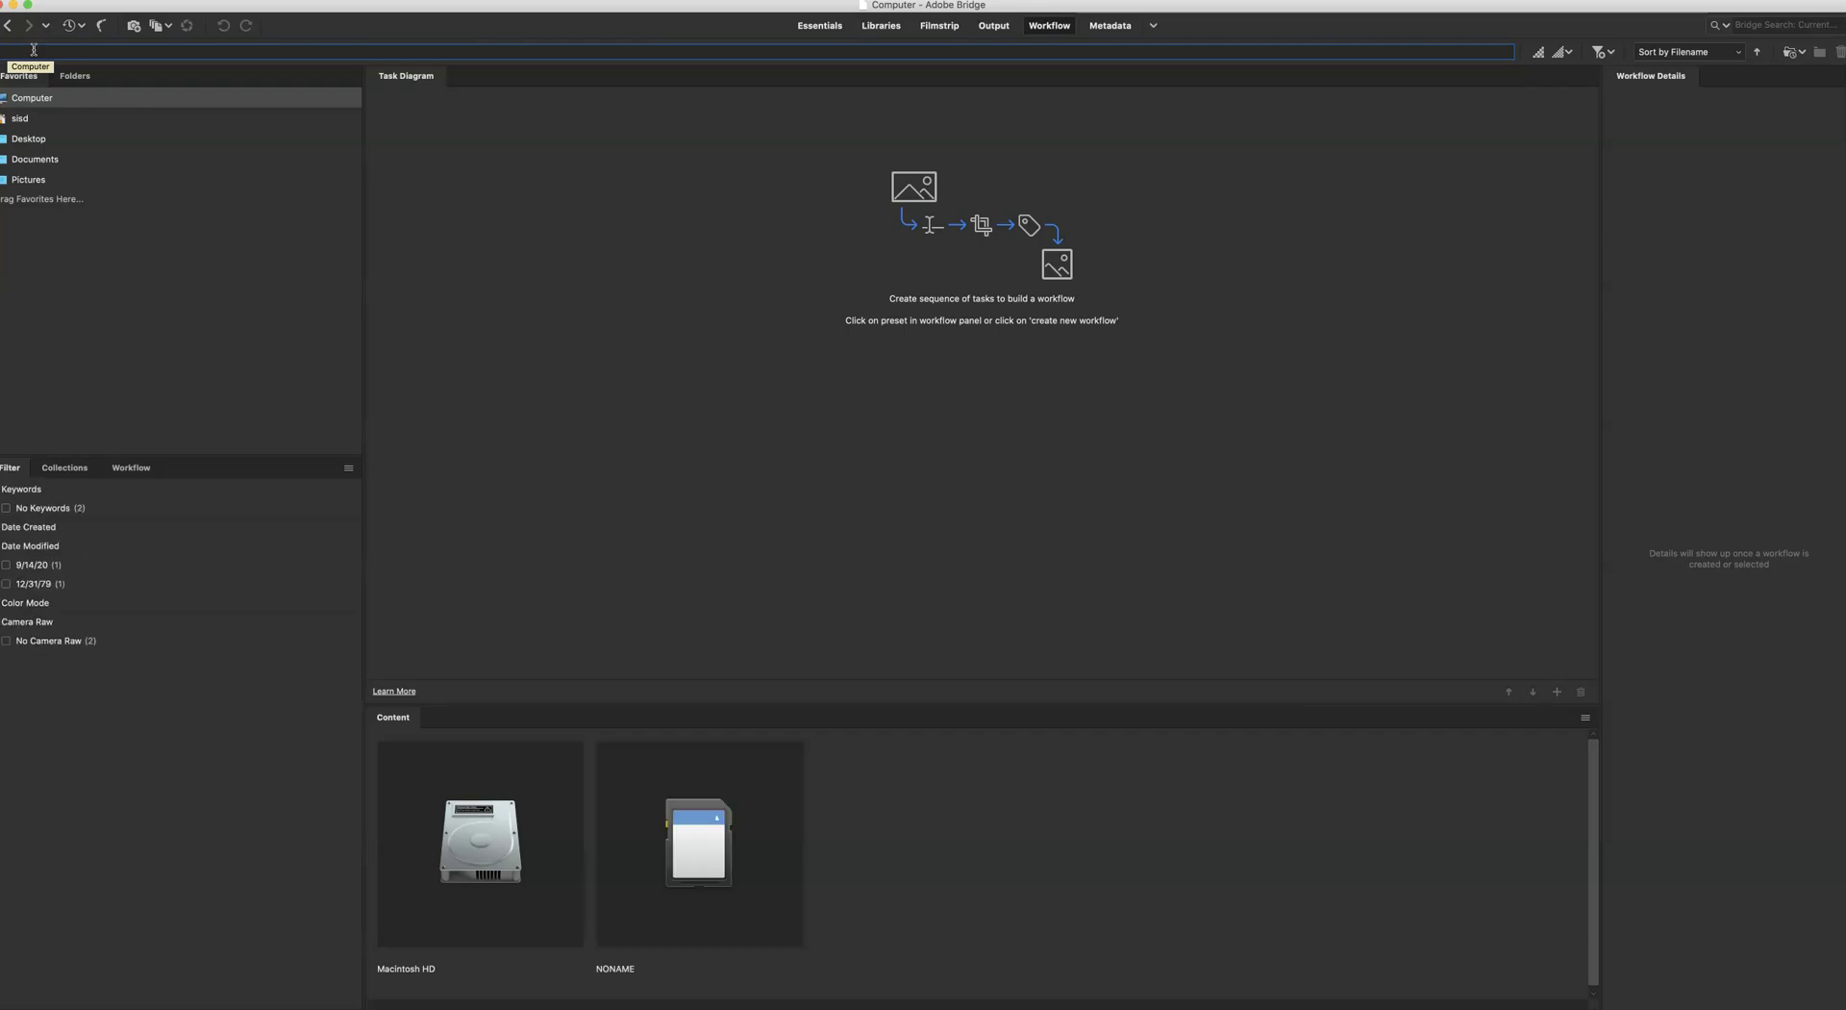
Open the 100CANON folder inside DCIM on the NONAME memory card.
{"action": "double_click", "coordinate": [706, 836]}
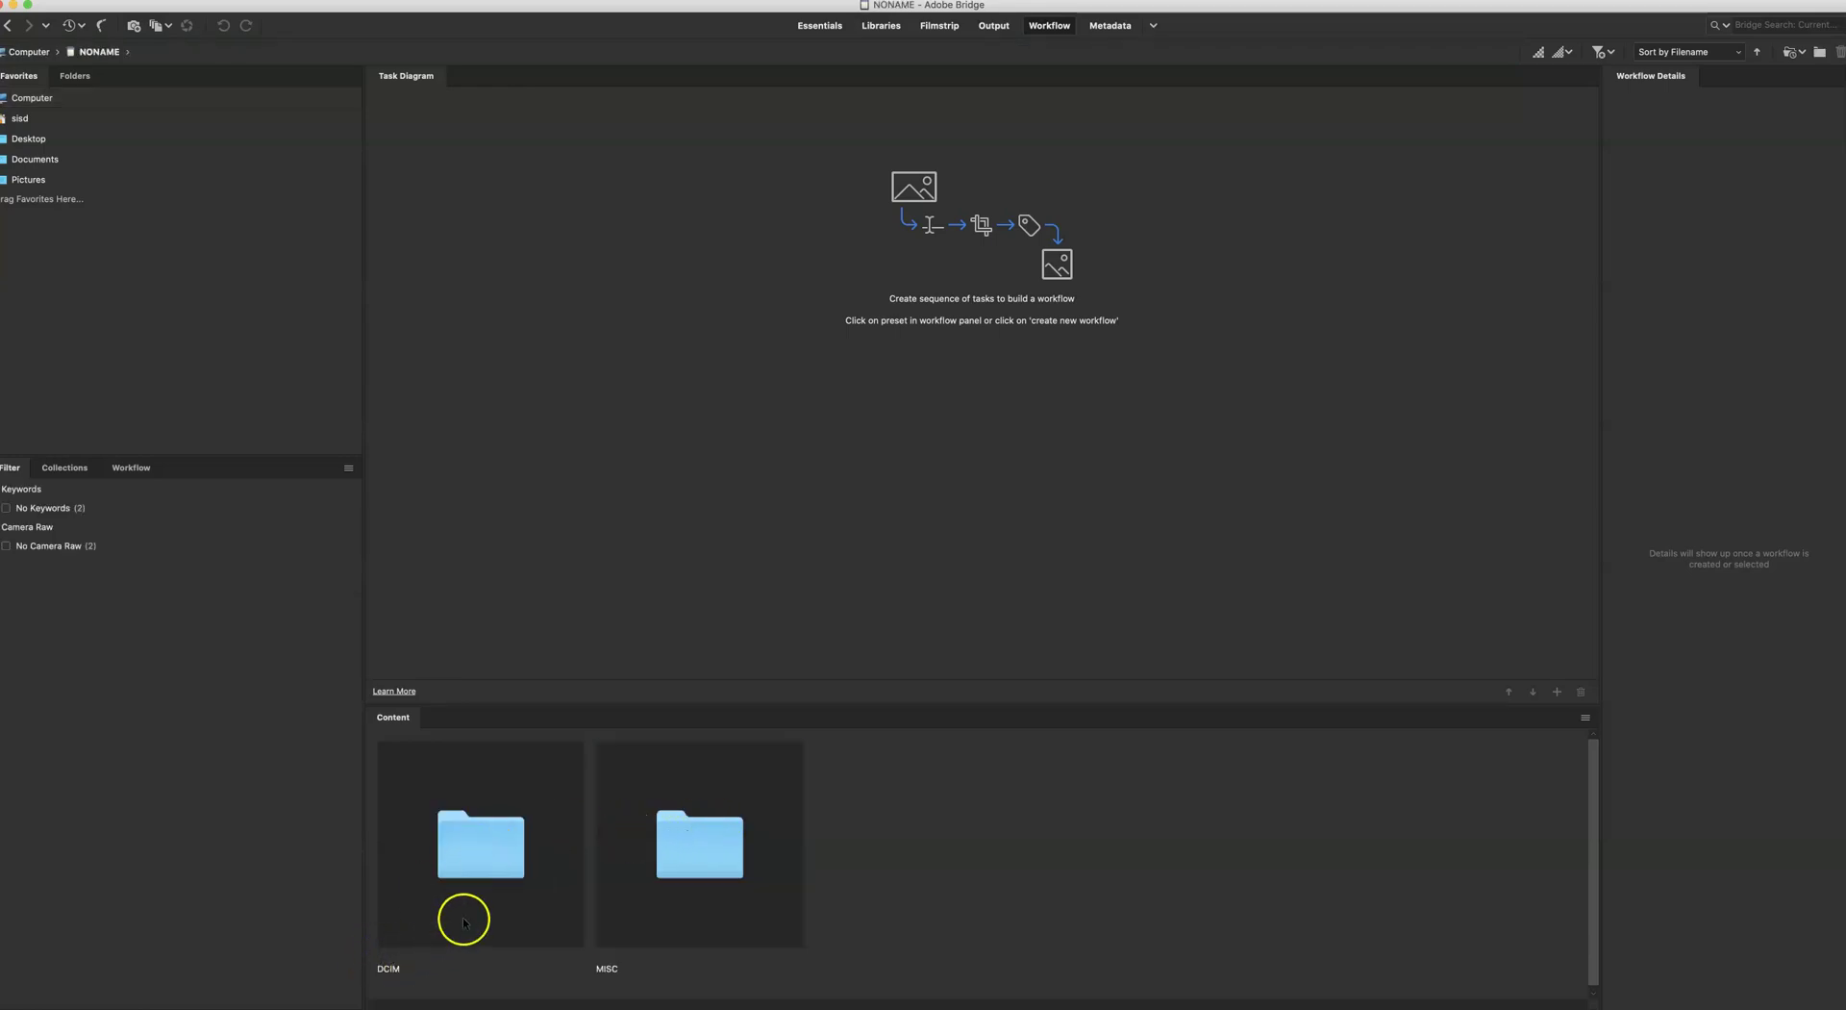
{"action": "left_click", "coordinate": [483, 865]}
{"action": "double_click", "coordinate": [483, 866]}
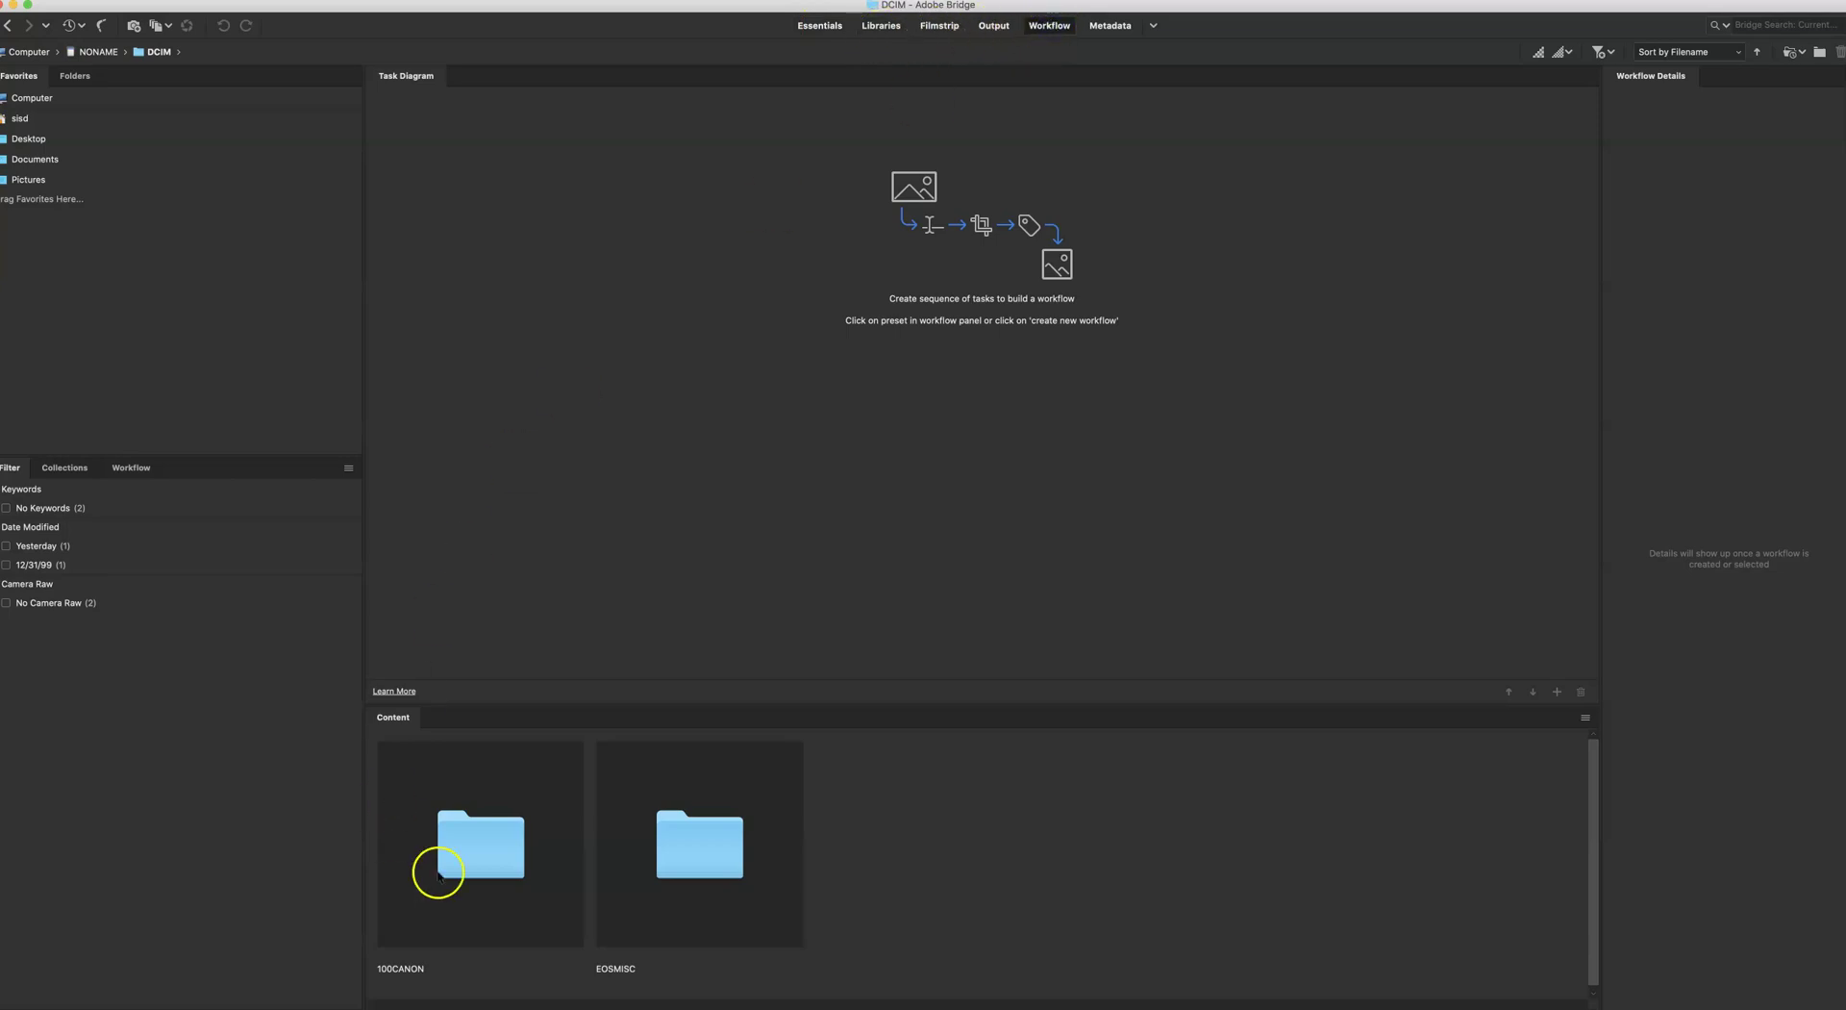
{"action": "double_click", "coordinate": [492, 867]}
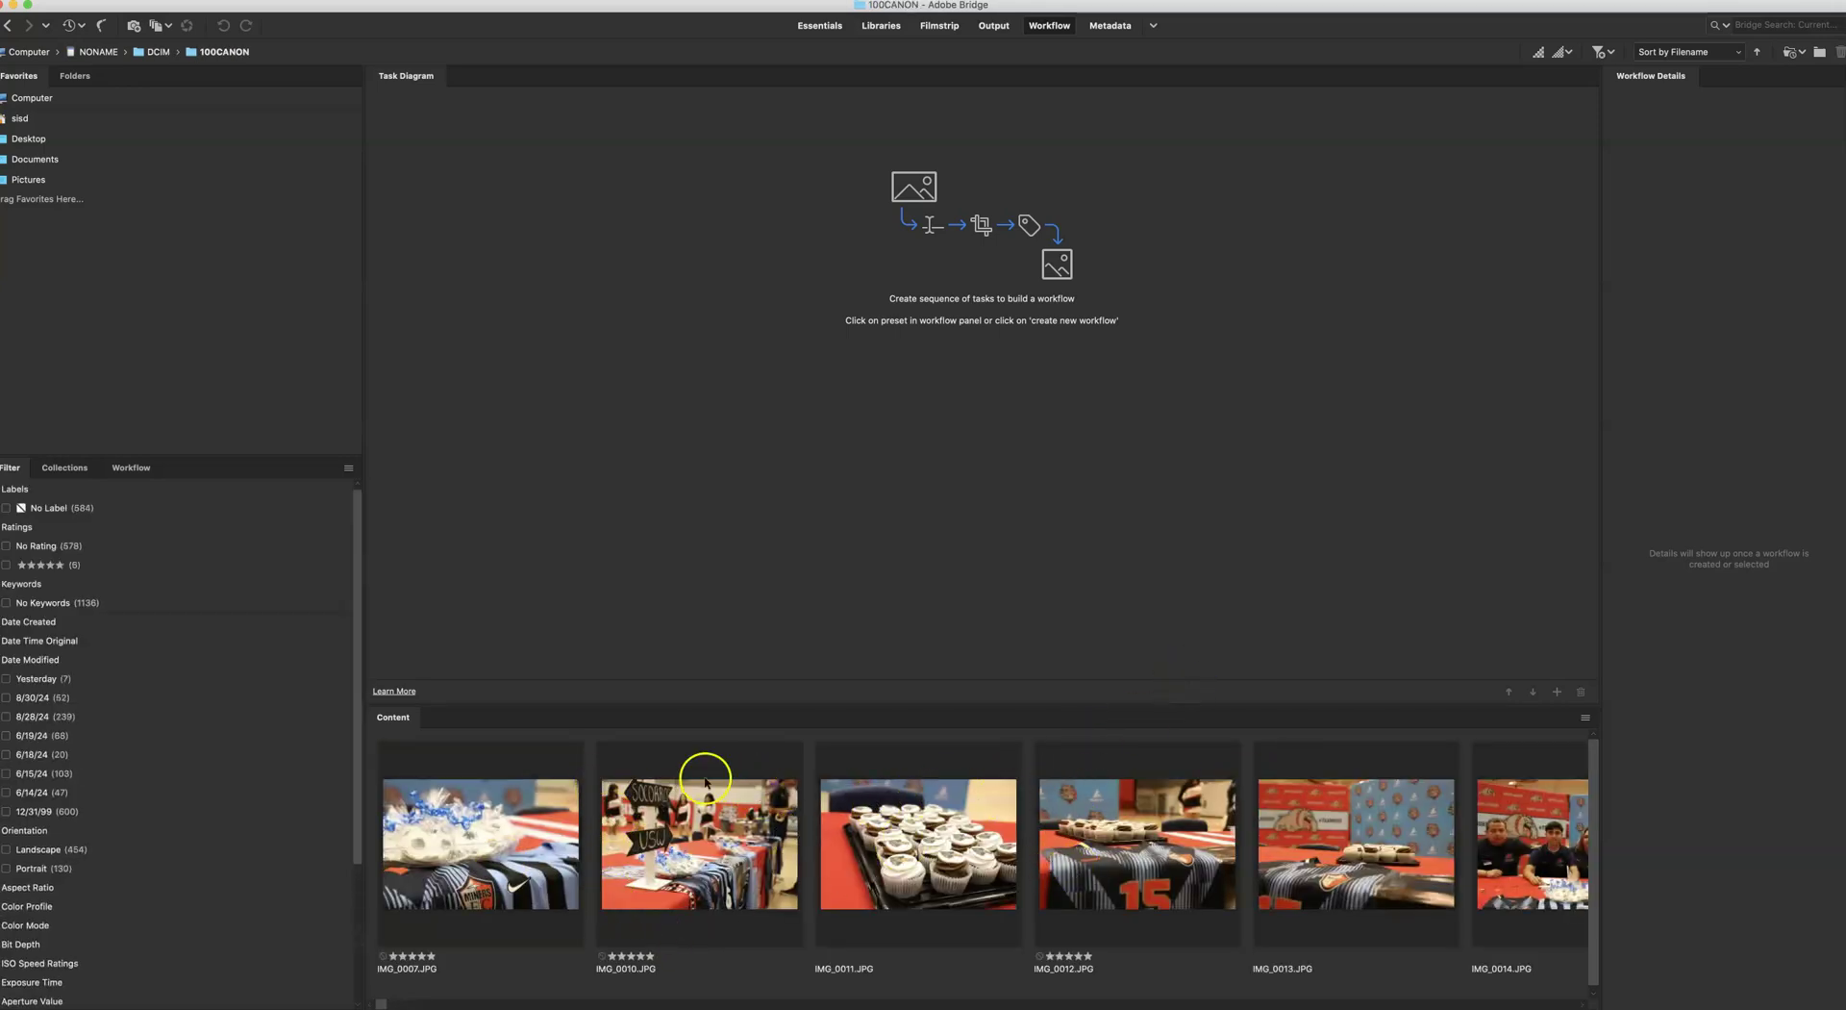
Give the photos IMG_0019.JPG and IMG_0020.JPG a five-star rating.
{"action": "left_click", "coordinate": [1146, 850]}
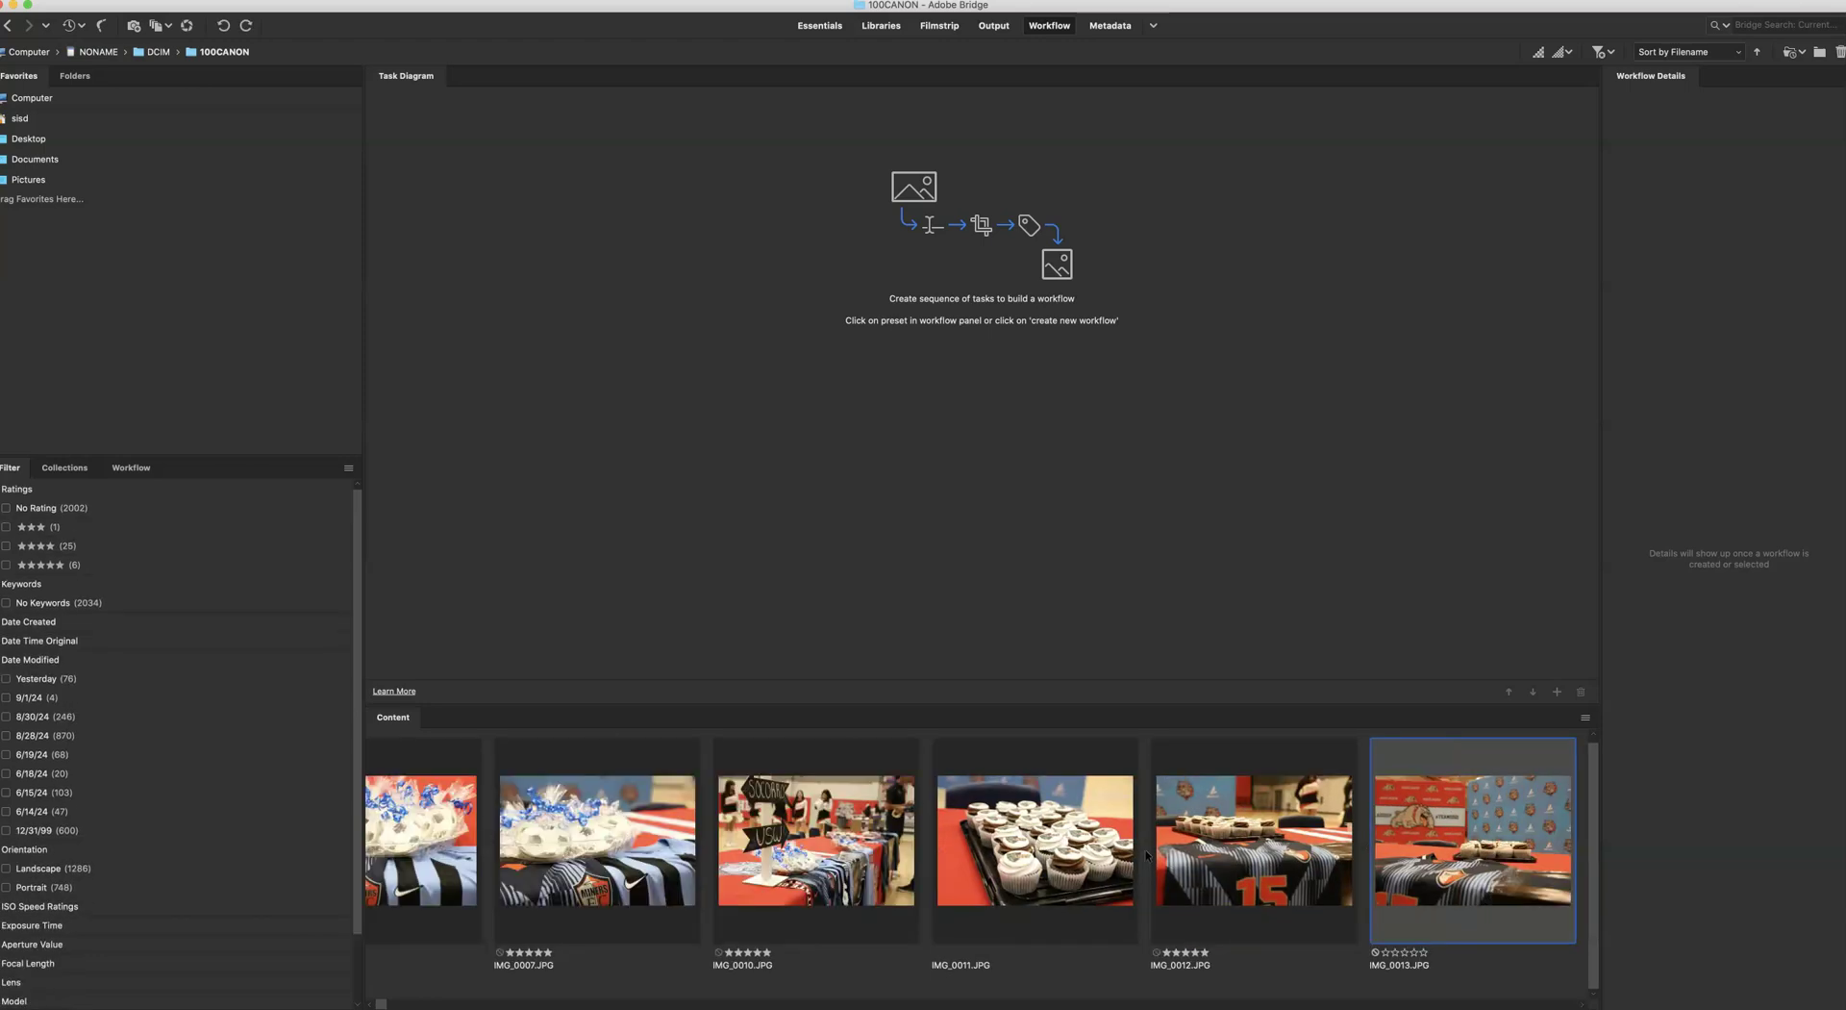
{"action": "key", "text": "Right"}
{"action": "key", "text": "Right"}
{"action": "key", "text": "Right"}
{"action": "key", "text": "Right"}
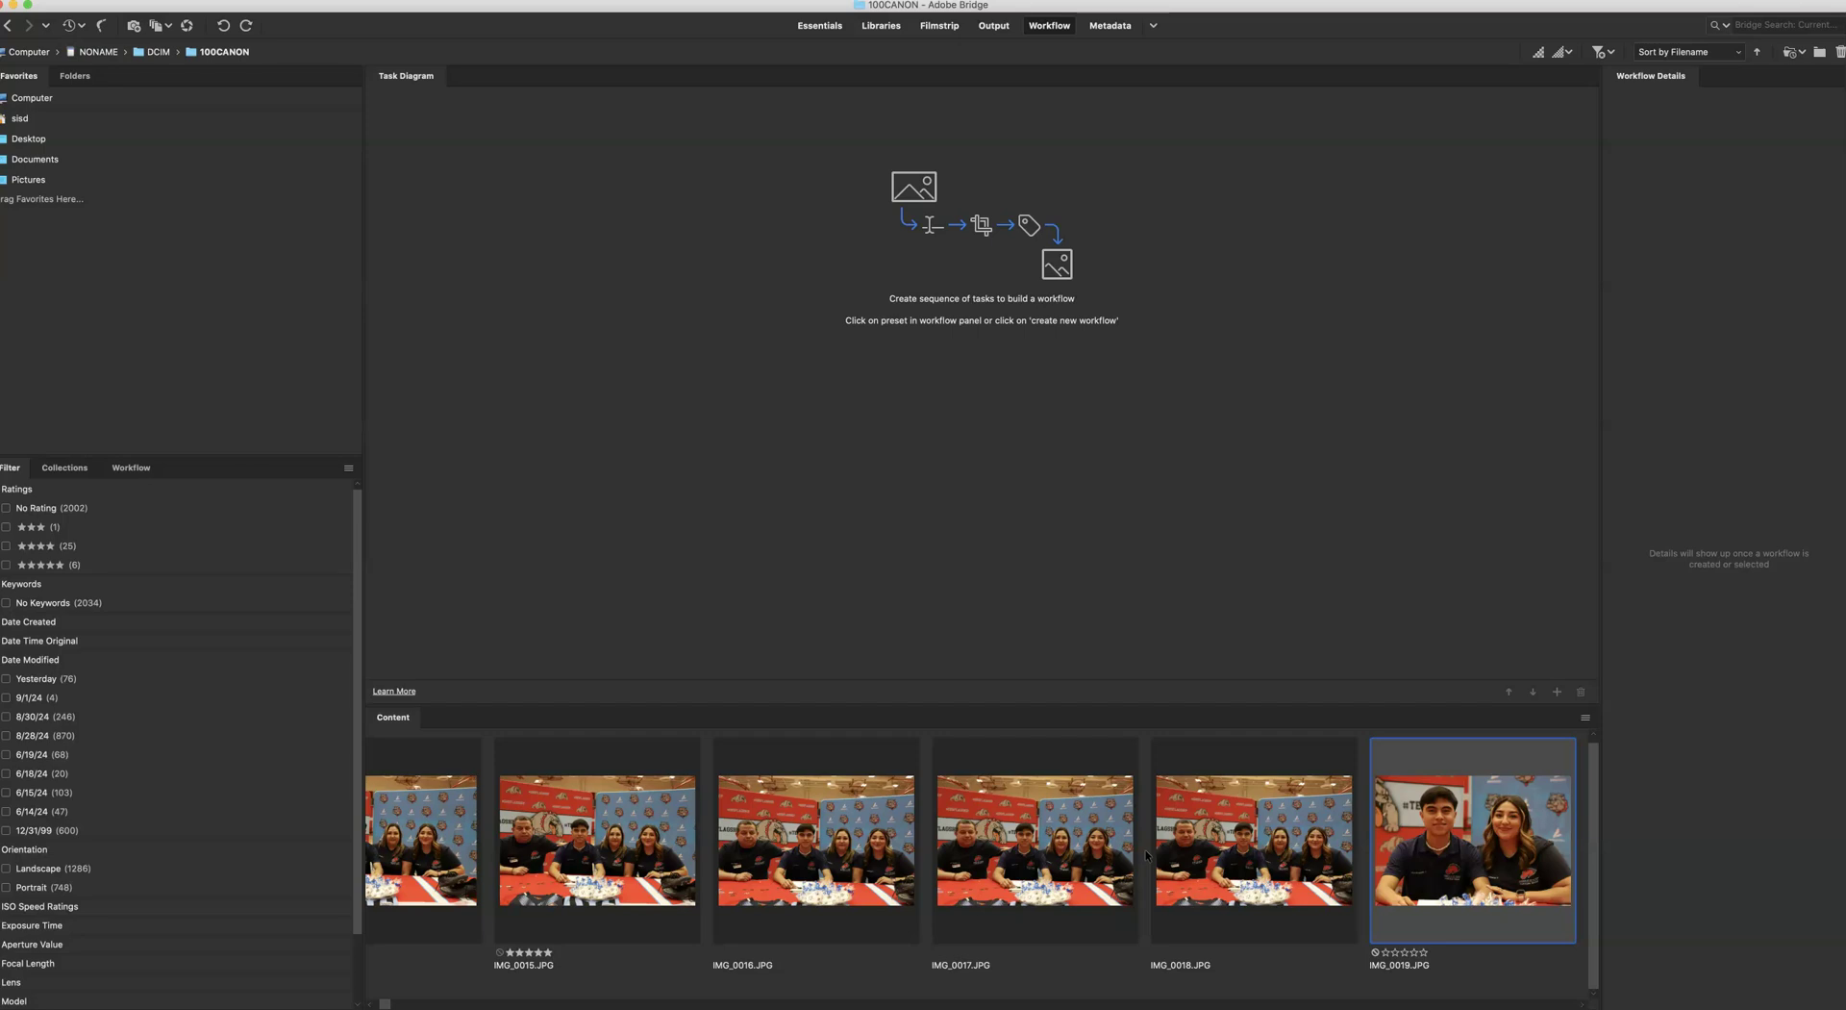
{"action": "key", "text": "super+5"}
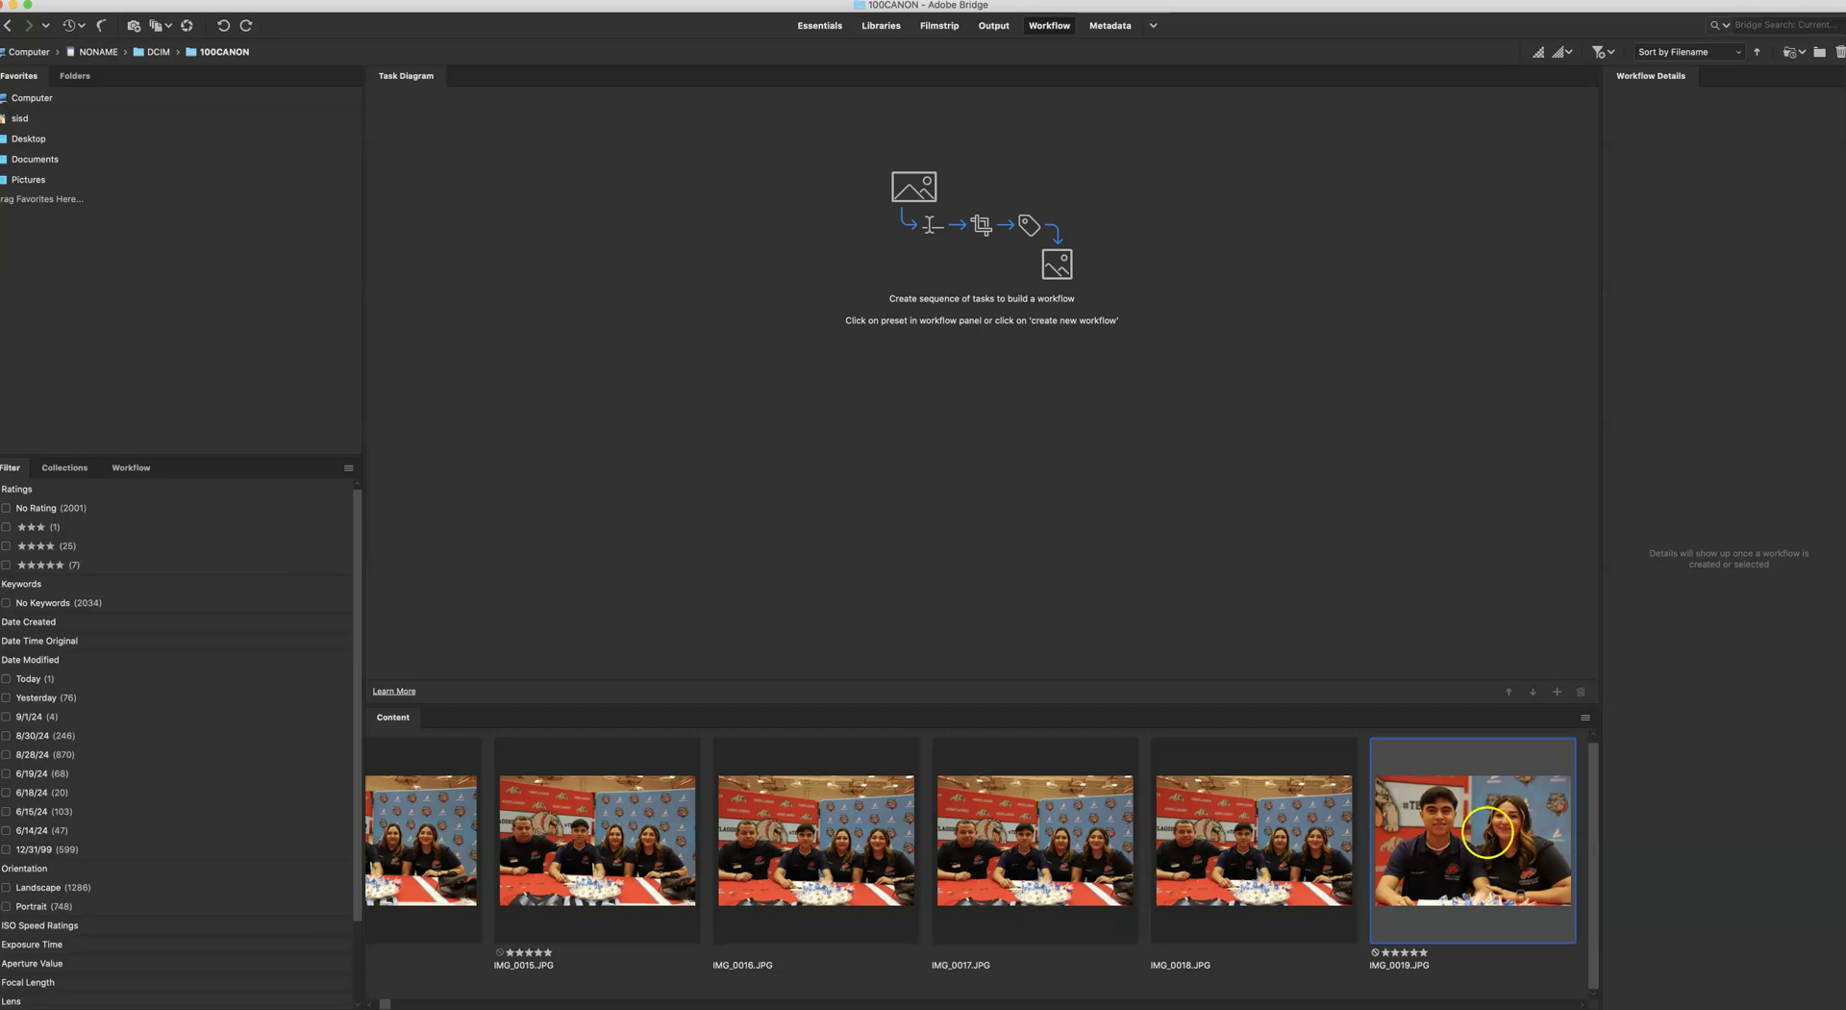
{"action": "key", "text": "Right"}
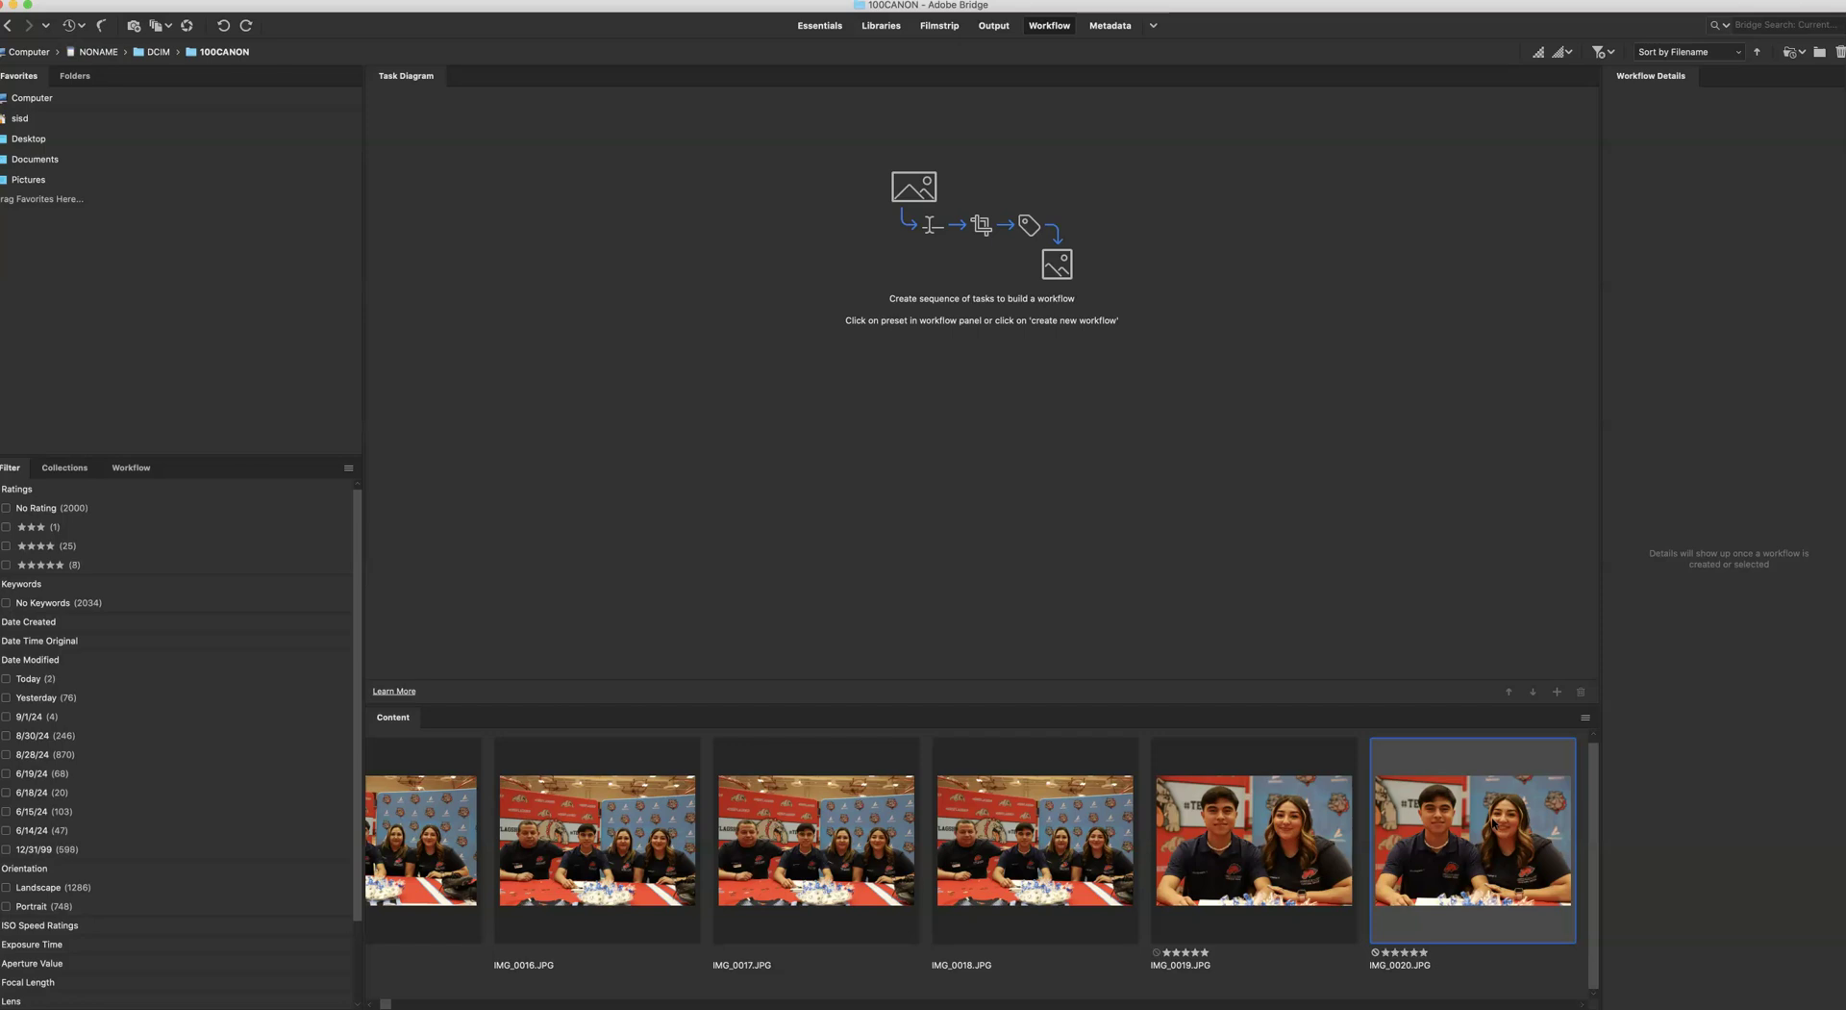
Go through the following photos up to IMG_0033.JPG and rate that one five stars.
{"action": "key", "text": "Right"}
{"action": "key", "text": "Right"}
{"action": "key", "text": "Right"}
{"action": "key", "text": "Right"}
{"action": "key", "text": "Right"}
{"action": "key", "text": "Right"}
{"action": "key", "text": "Right"}
{"action": "key", "text": "Right"}
{"action": "key", "text": "Right"}
{"action": "key", "text": "Right"}
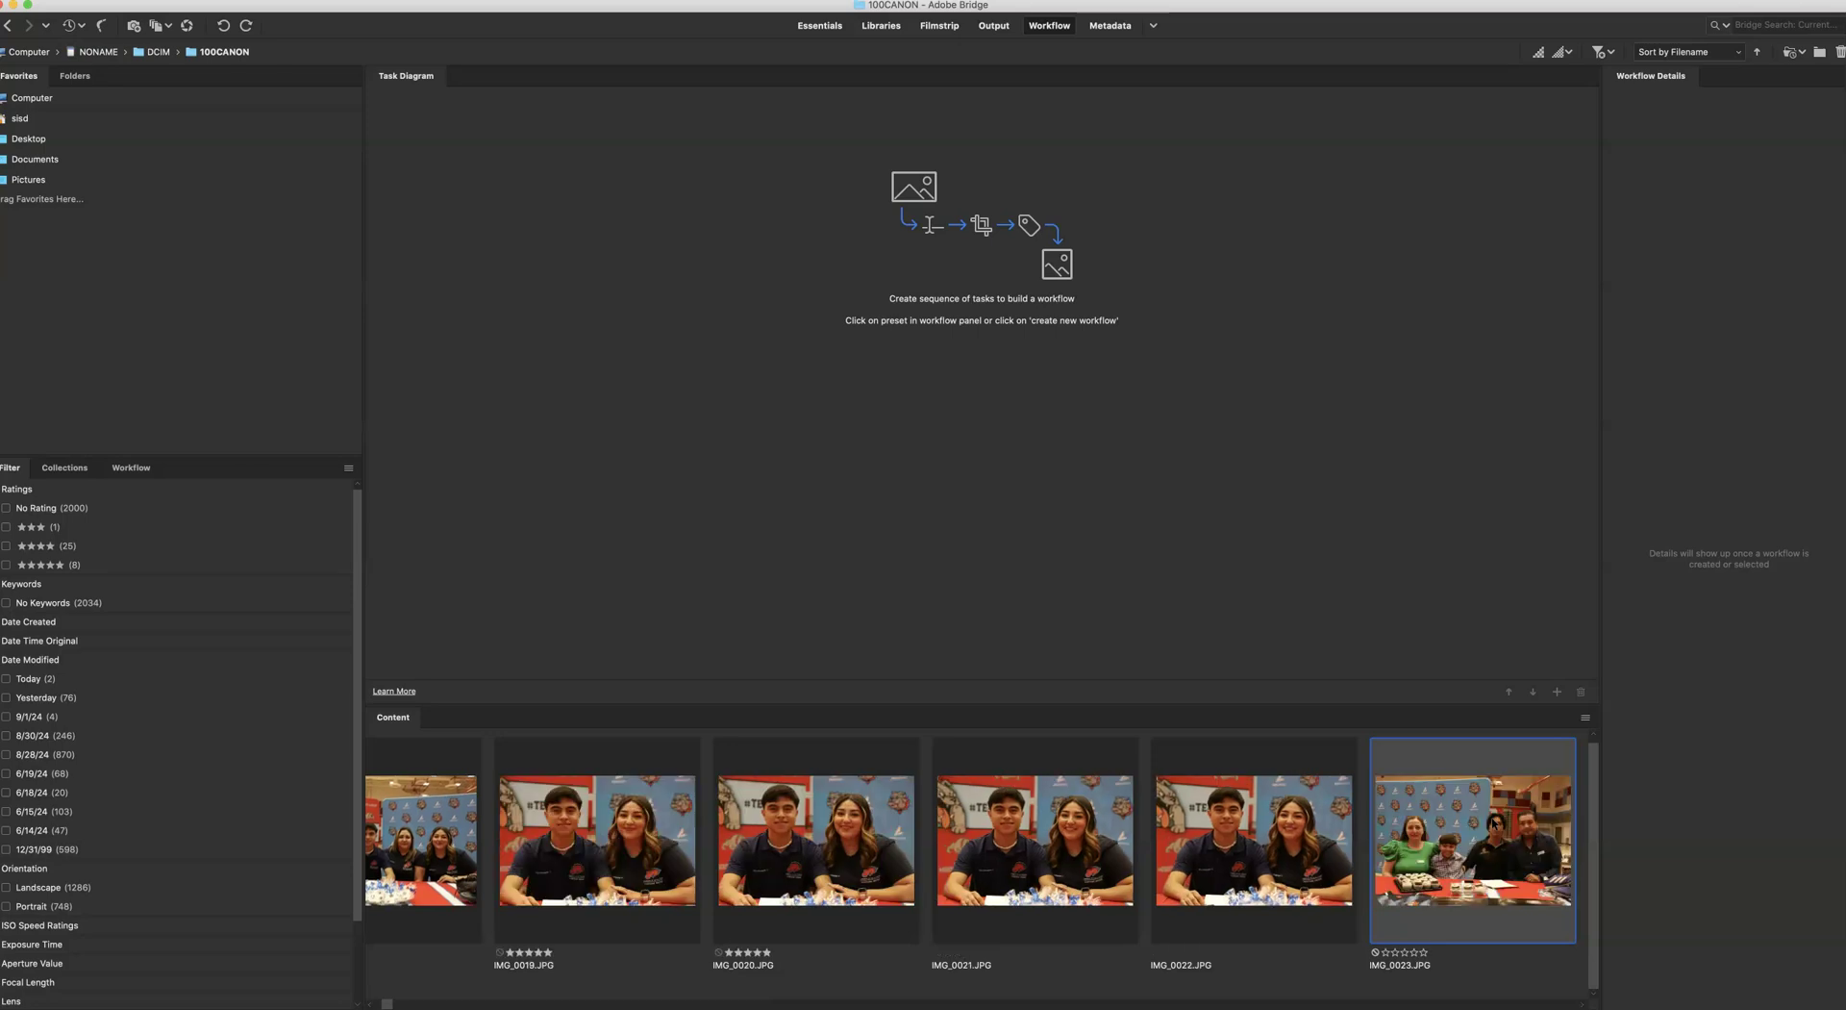
{"action": "key", "text": "Right"}
{"action": "key", "text": "Right"}
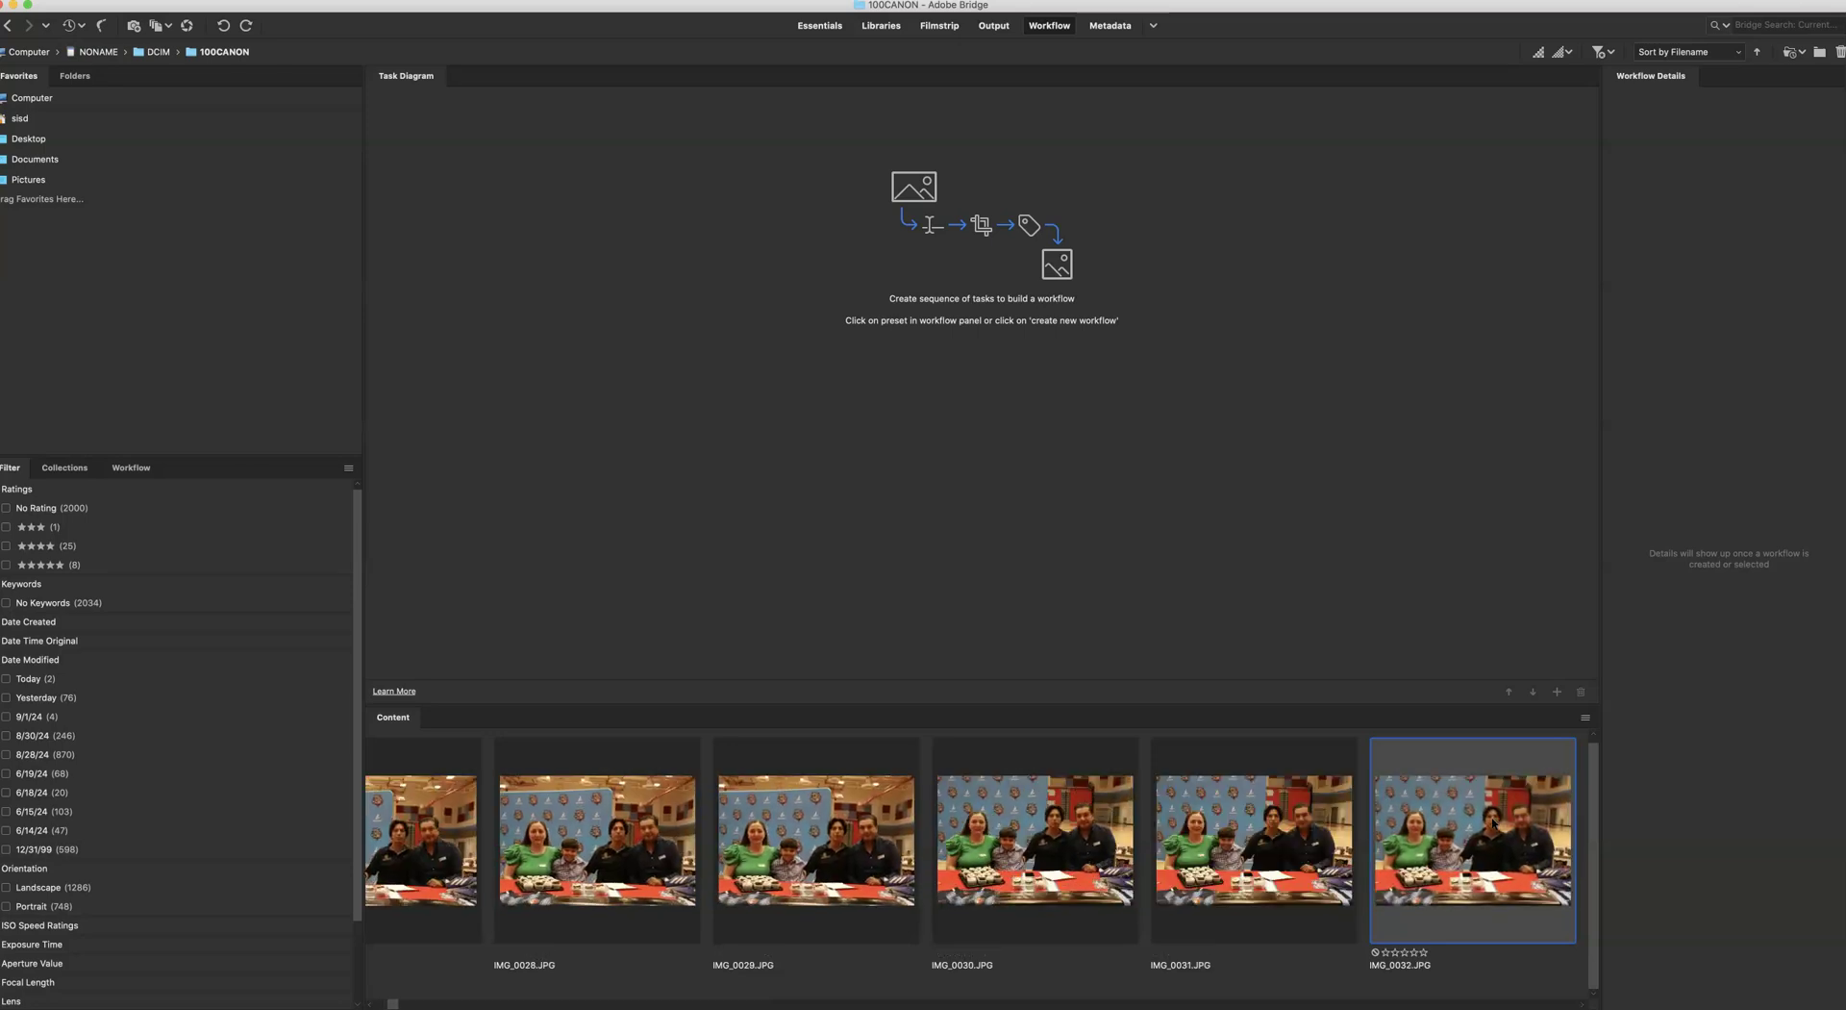
{"action": "key", "text": "Right"}
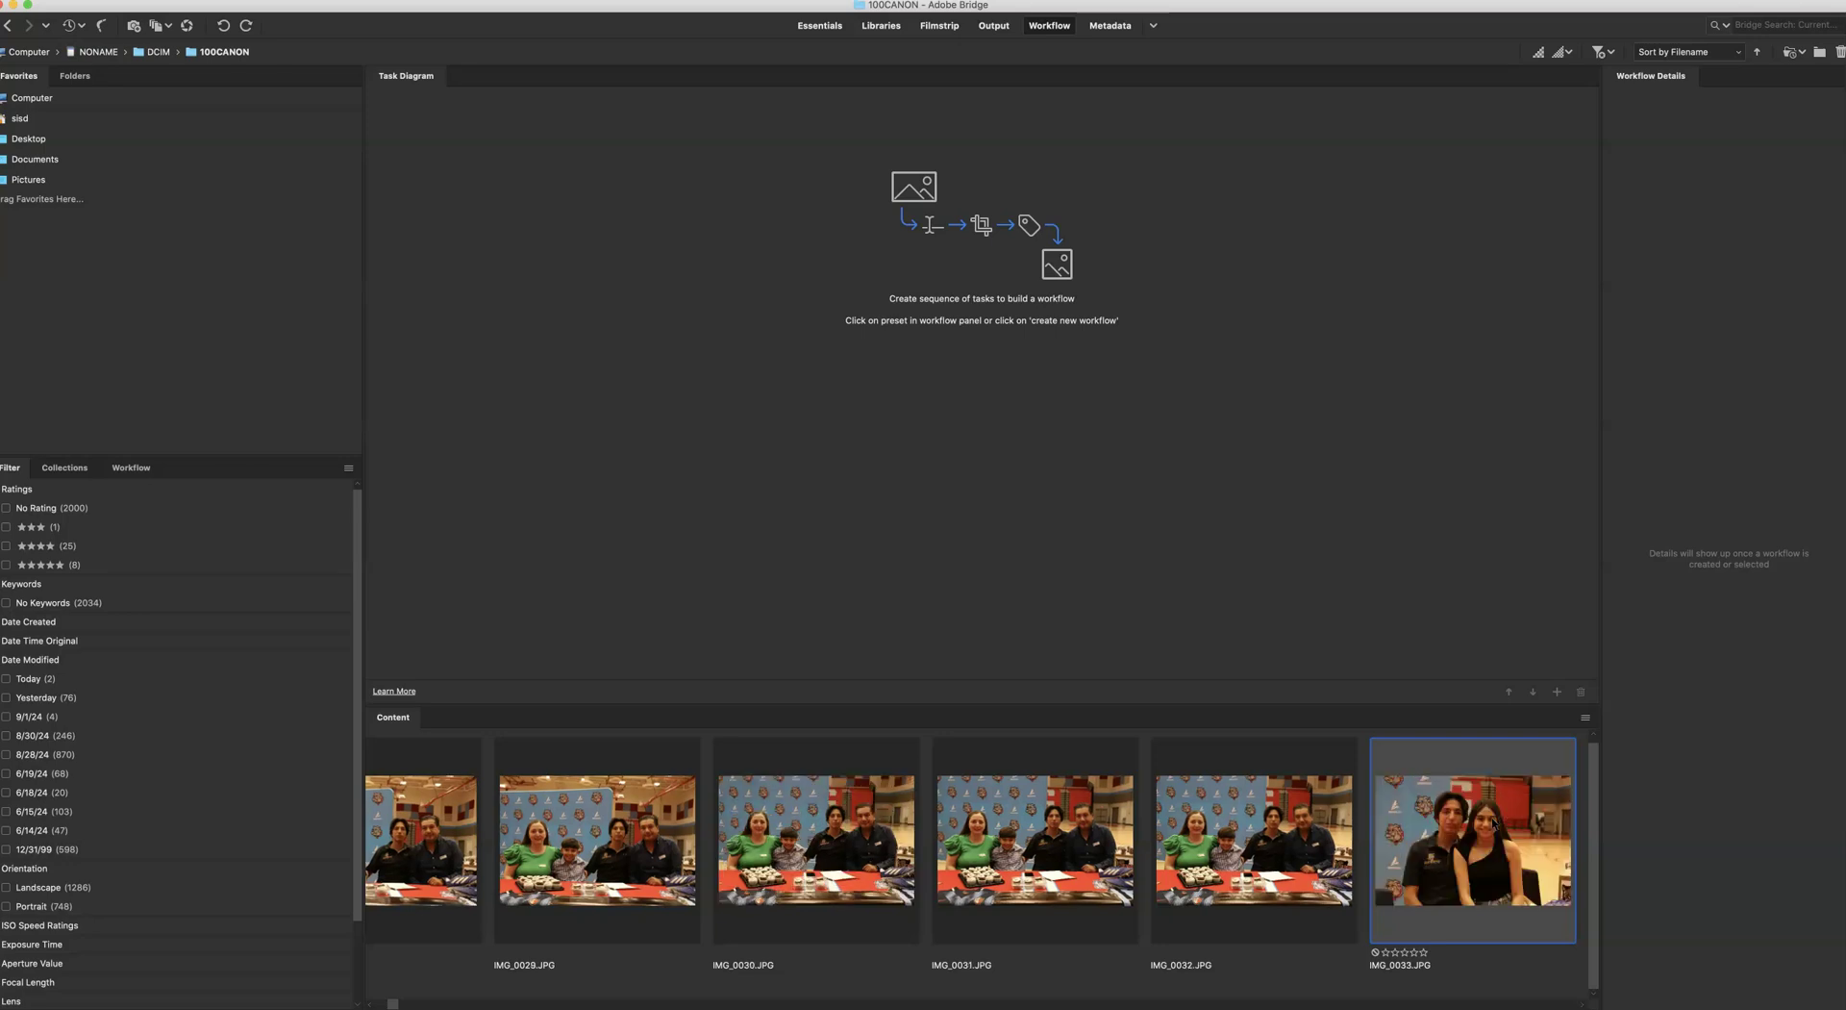
Give the signing-table photos IMG_0039.JPG and IMG_0043.JPG a five-star rating.
{"action": "key", "text": "Right"}
{"action": "key", "text": "Right"}
{"action": "key", "text": "Right"}
{"action": "key", "text": "Right"}
{"action": "key", "text": "Right"}
{"action": "key", "text": "Right"}
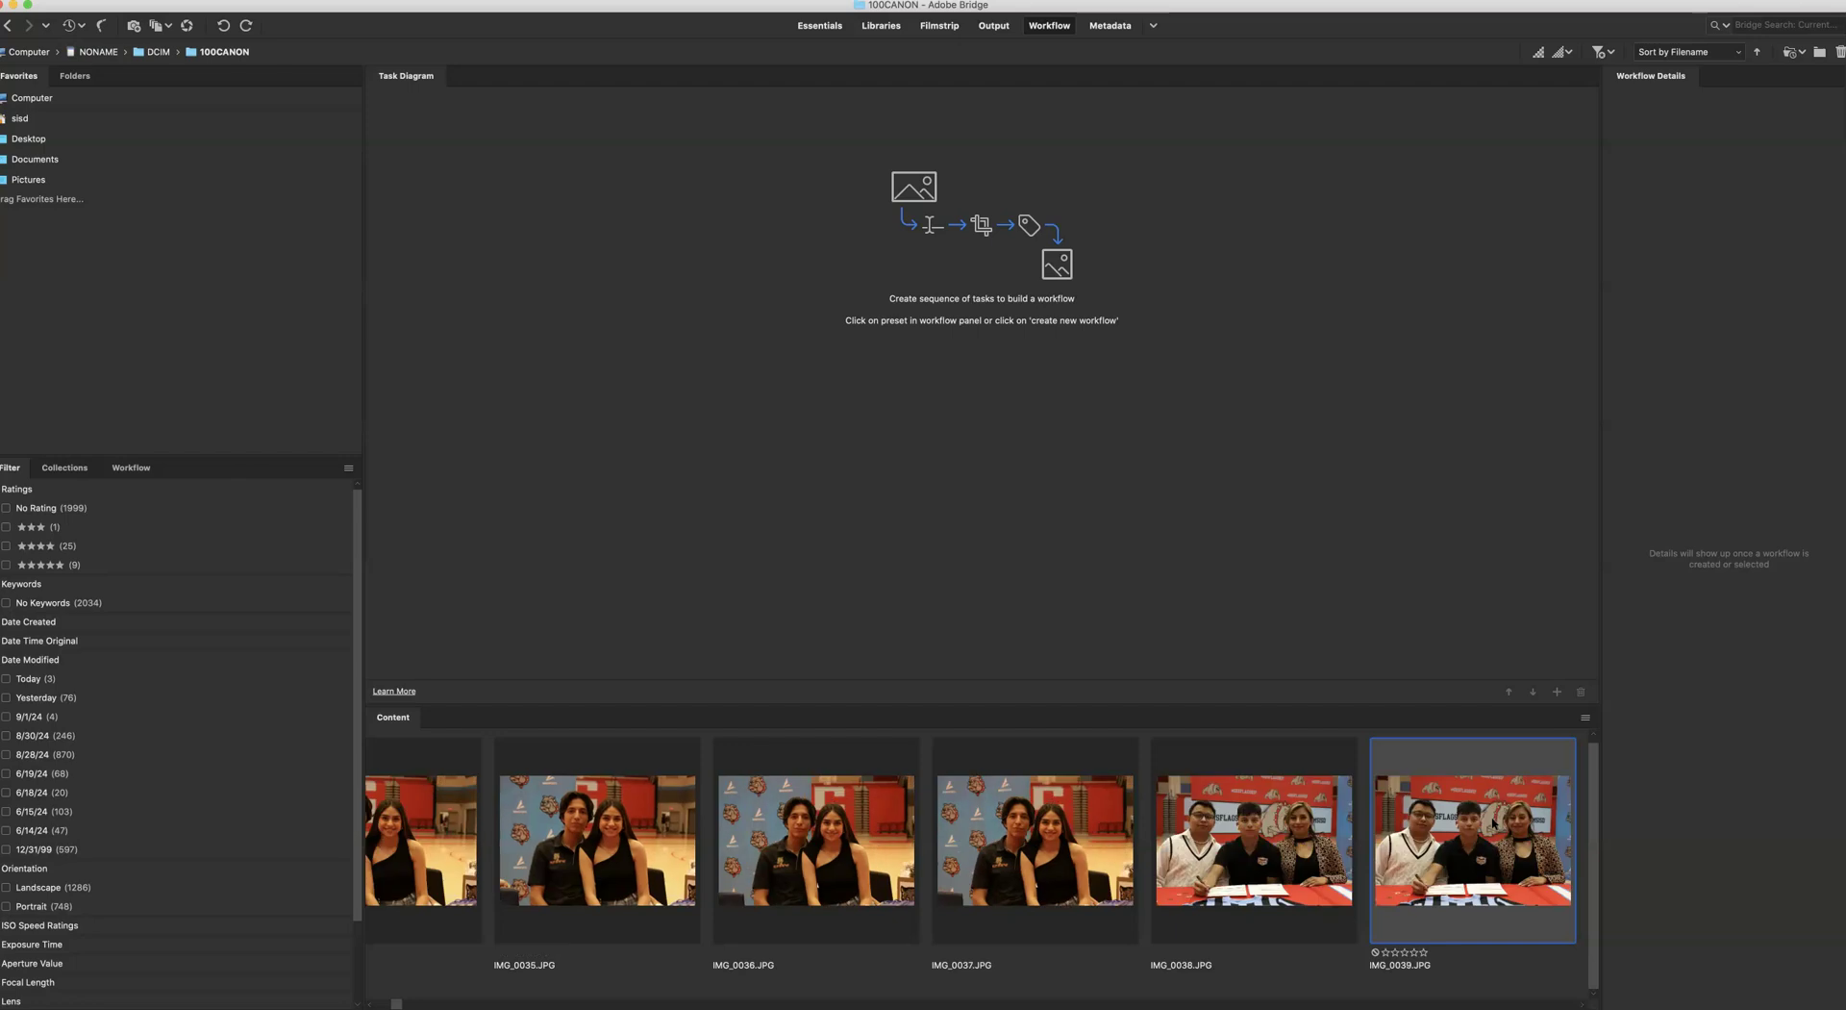
{"action": "key", "text": "Right"}
{"action": "key", "text": "Right"}
{"action": "key", "text": "Right"}
{"action": "key", "text": "Right"}
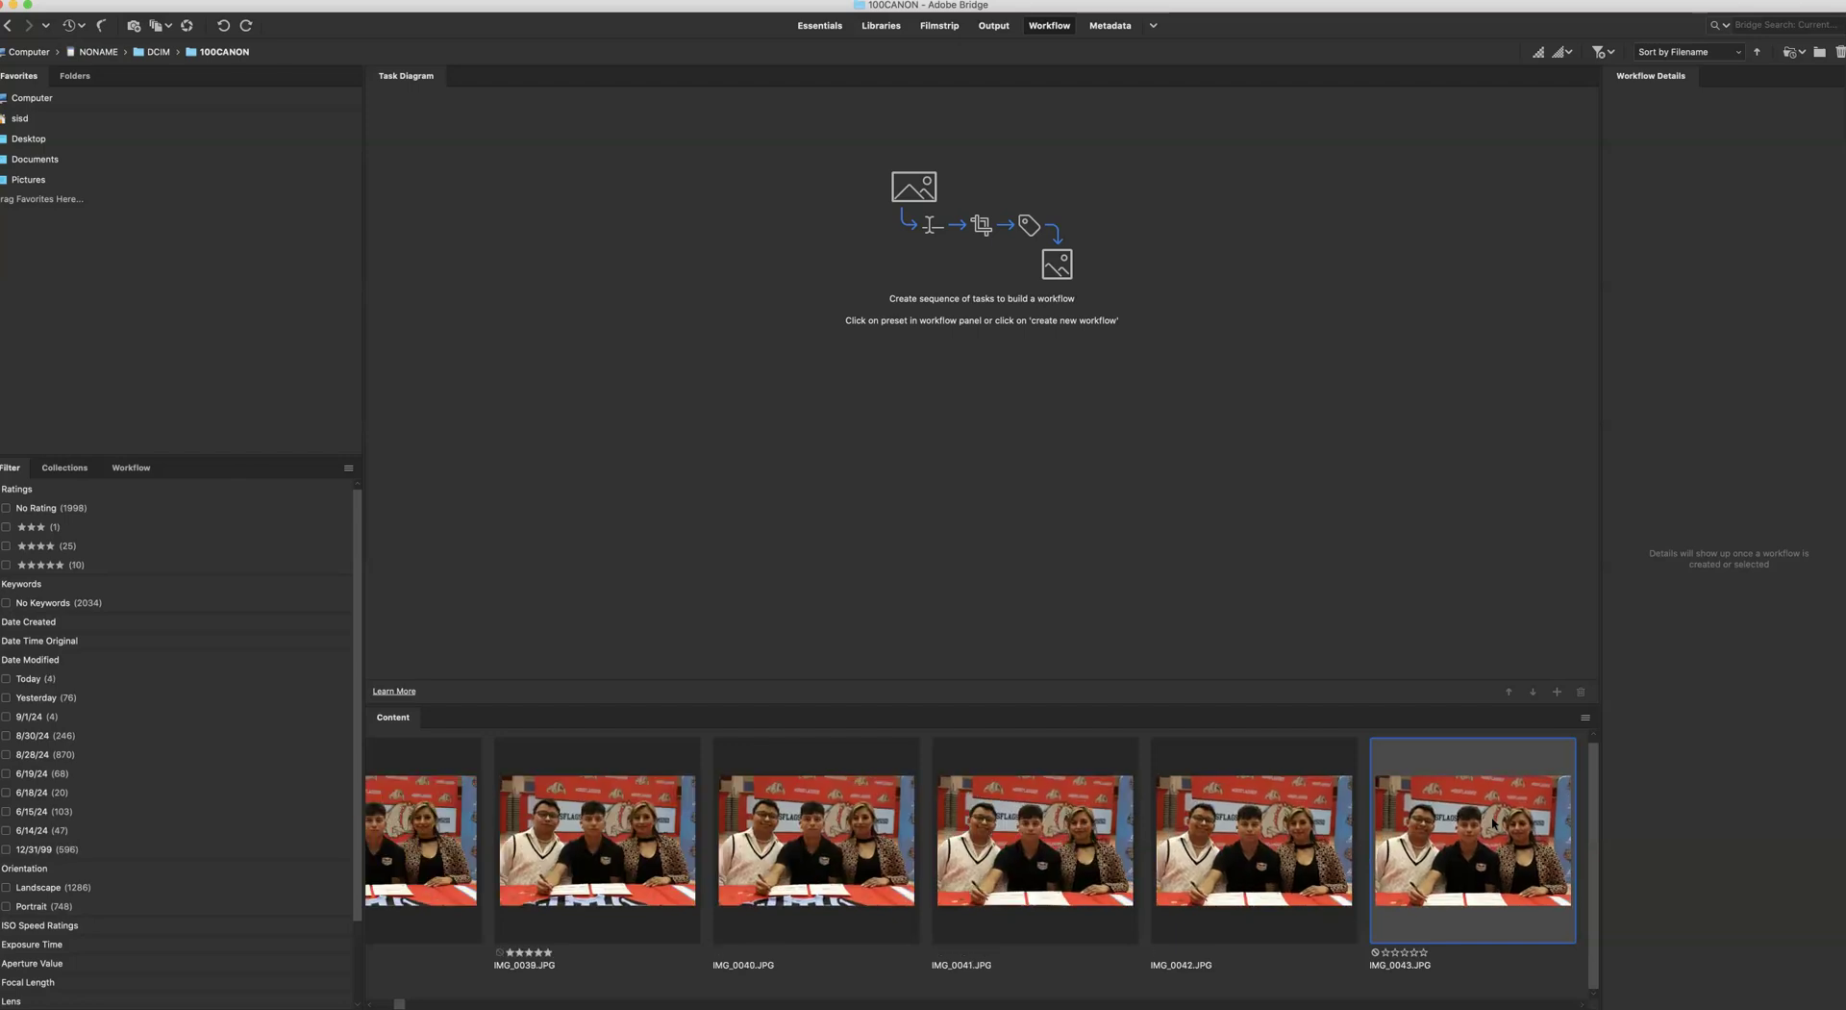
Rate IMG_0045.JPG, IMG_0046.JPG, IMG_0047.JPG and IMG_0049.JPG five stars, leaving IMG_0044.JPG and IMG_0048.JPG unrated.
{"action": "key", "text": "Right"}
{"action": "key", "text": "Right"}
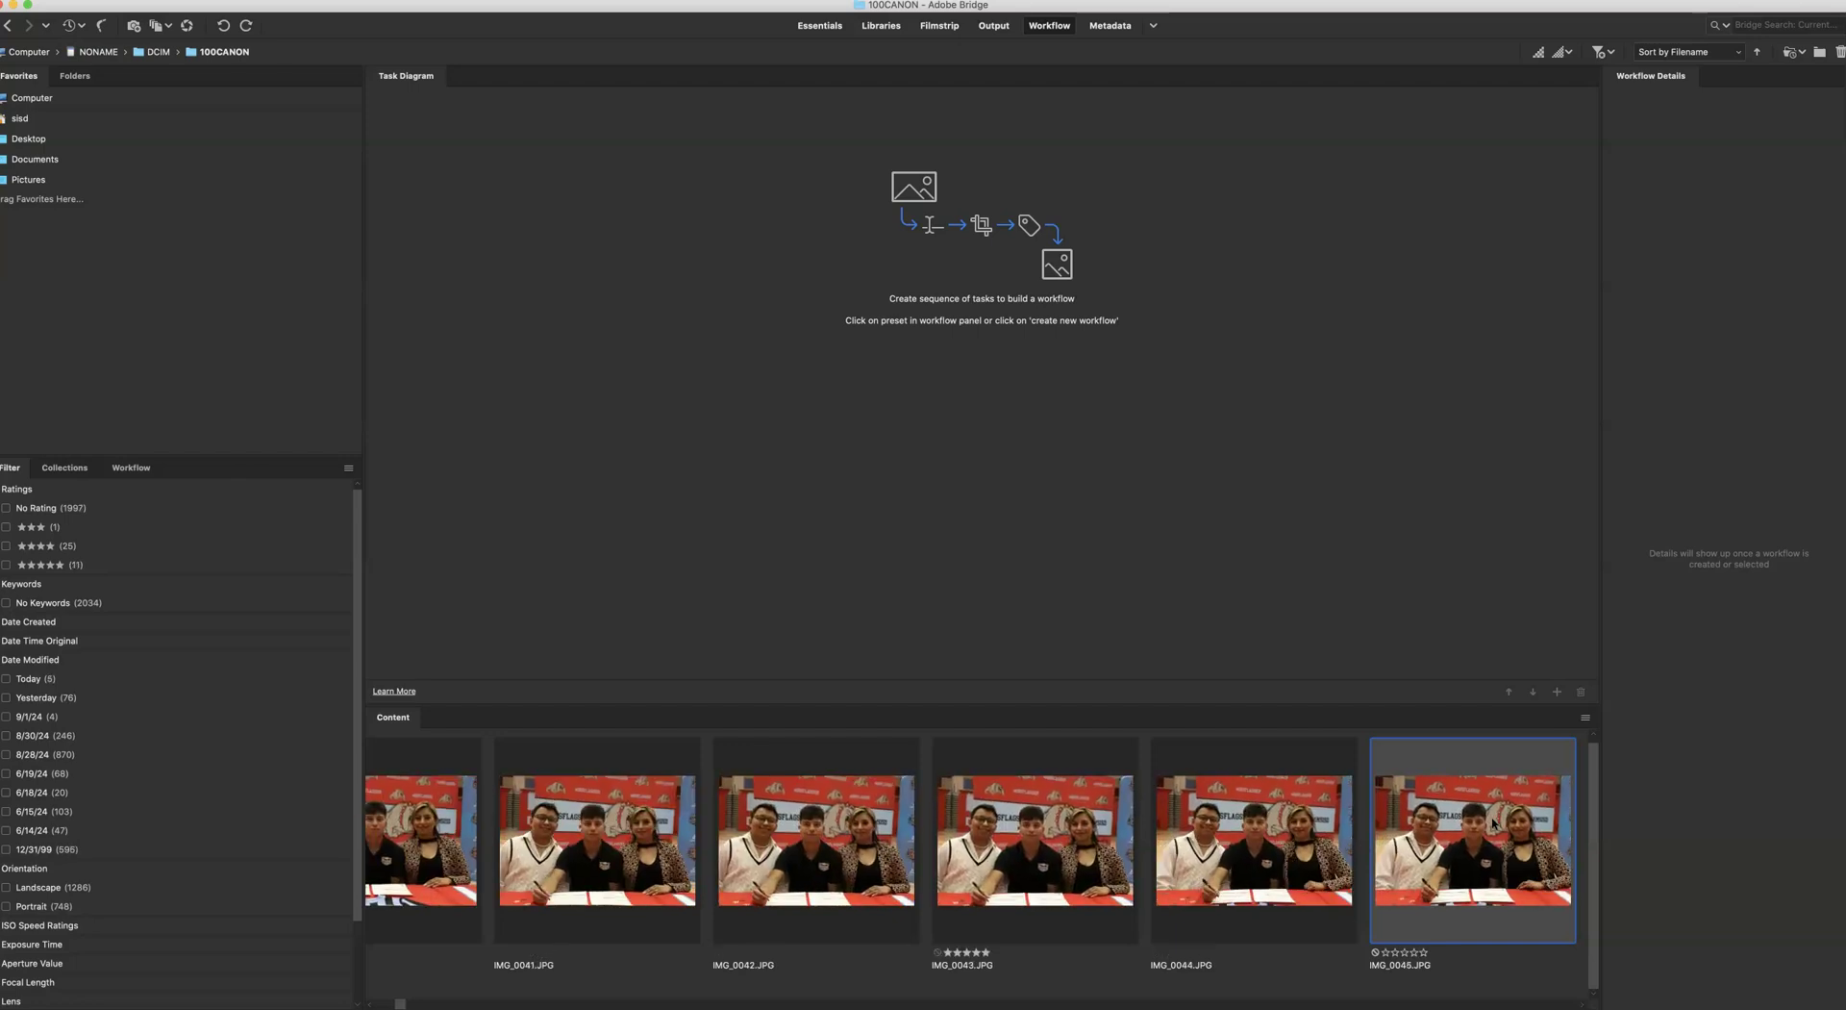
{"action": "key", "text": "super+5"}
{"action": "key", "text": "Right"}
{"action": "key", "text": "super+5"}
{"action": "key", "text": "Right"}
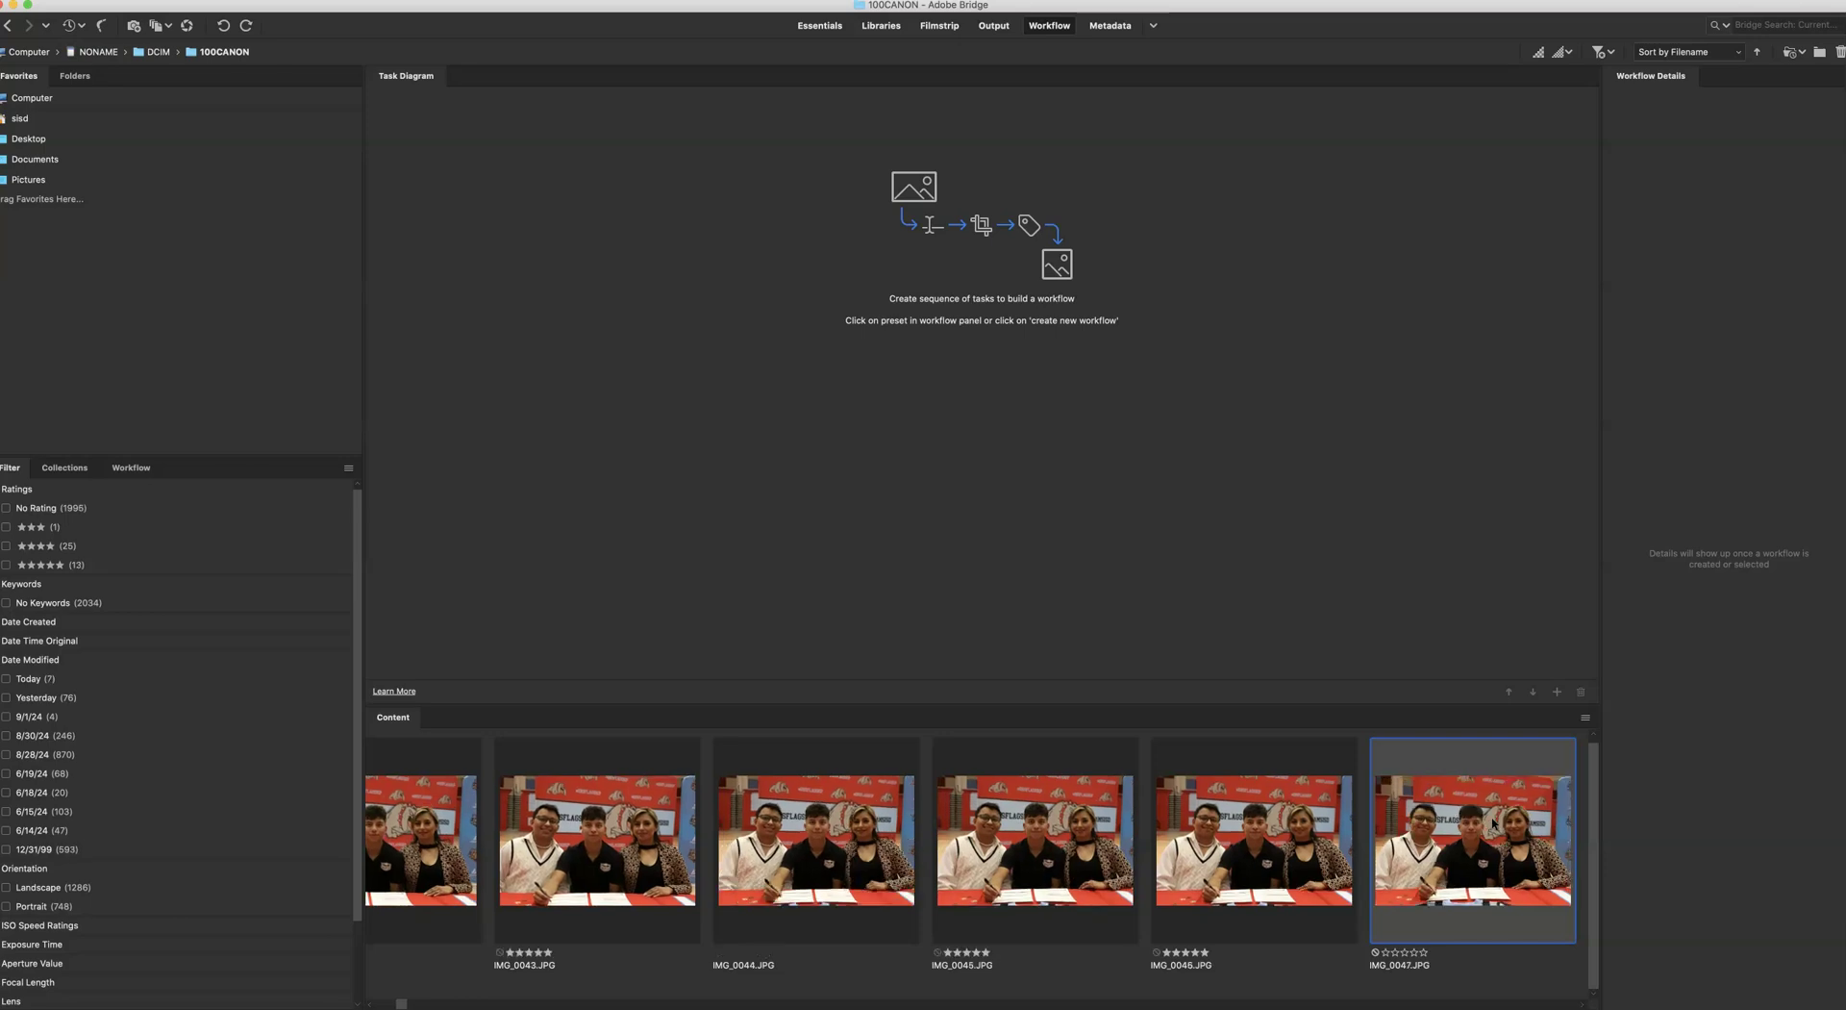
{"action": "key", "text": "super+5"}
{"action": "key", "text": "Right"}
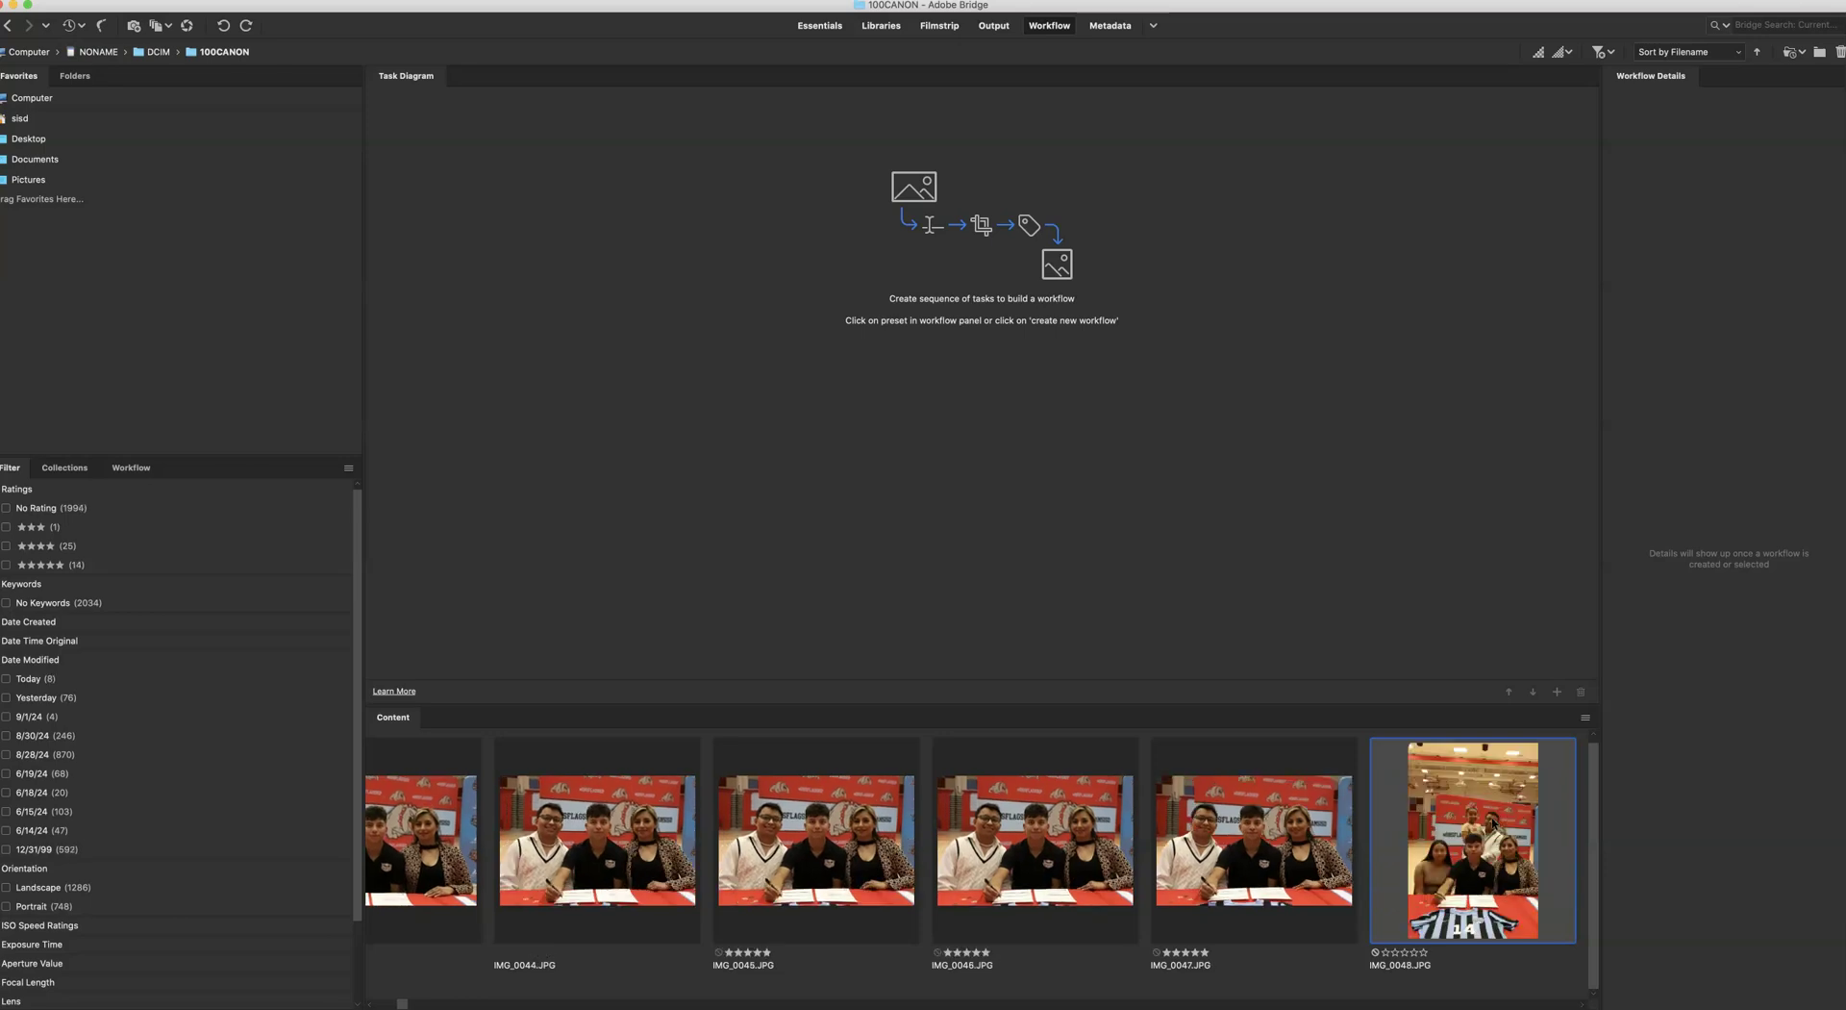
{"action": "key", "text": "Right"}
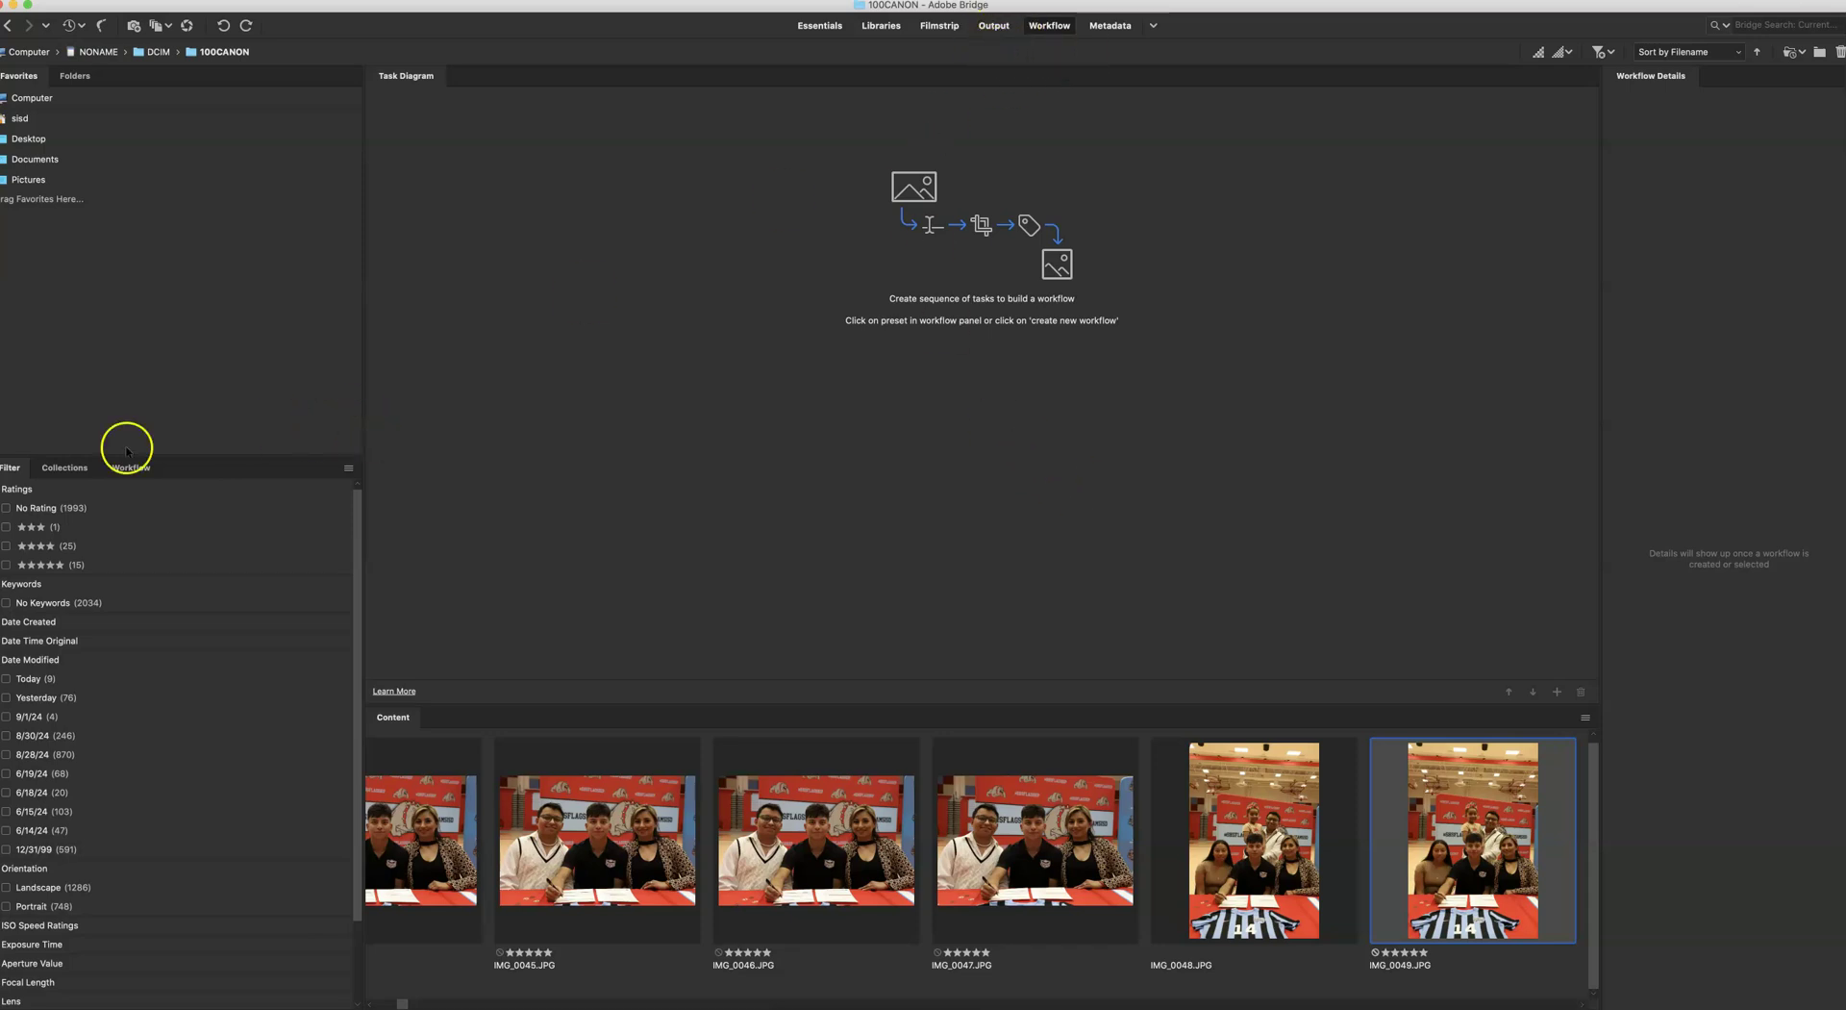
Filter the 100CANON folder so that only five-star photos are listed.
{"action": "left_click", "coordinate": [64, 467]}
{"action": "left_click", "coordinate": [116, 468]}
{"action": "left_click", "coordinate": [13, 468]}
{"action": "left_click", "coordinate": [6, 566]}
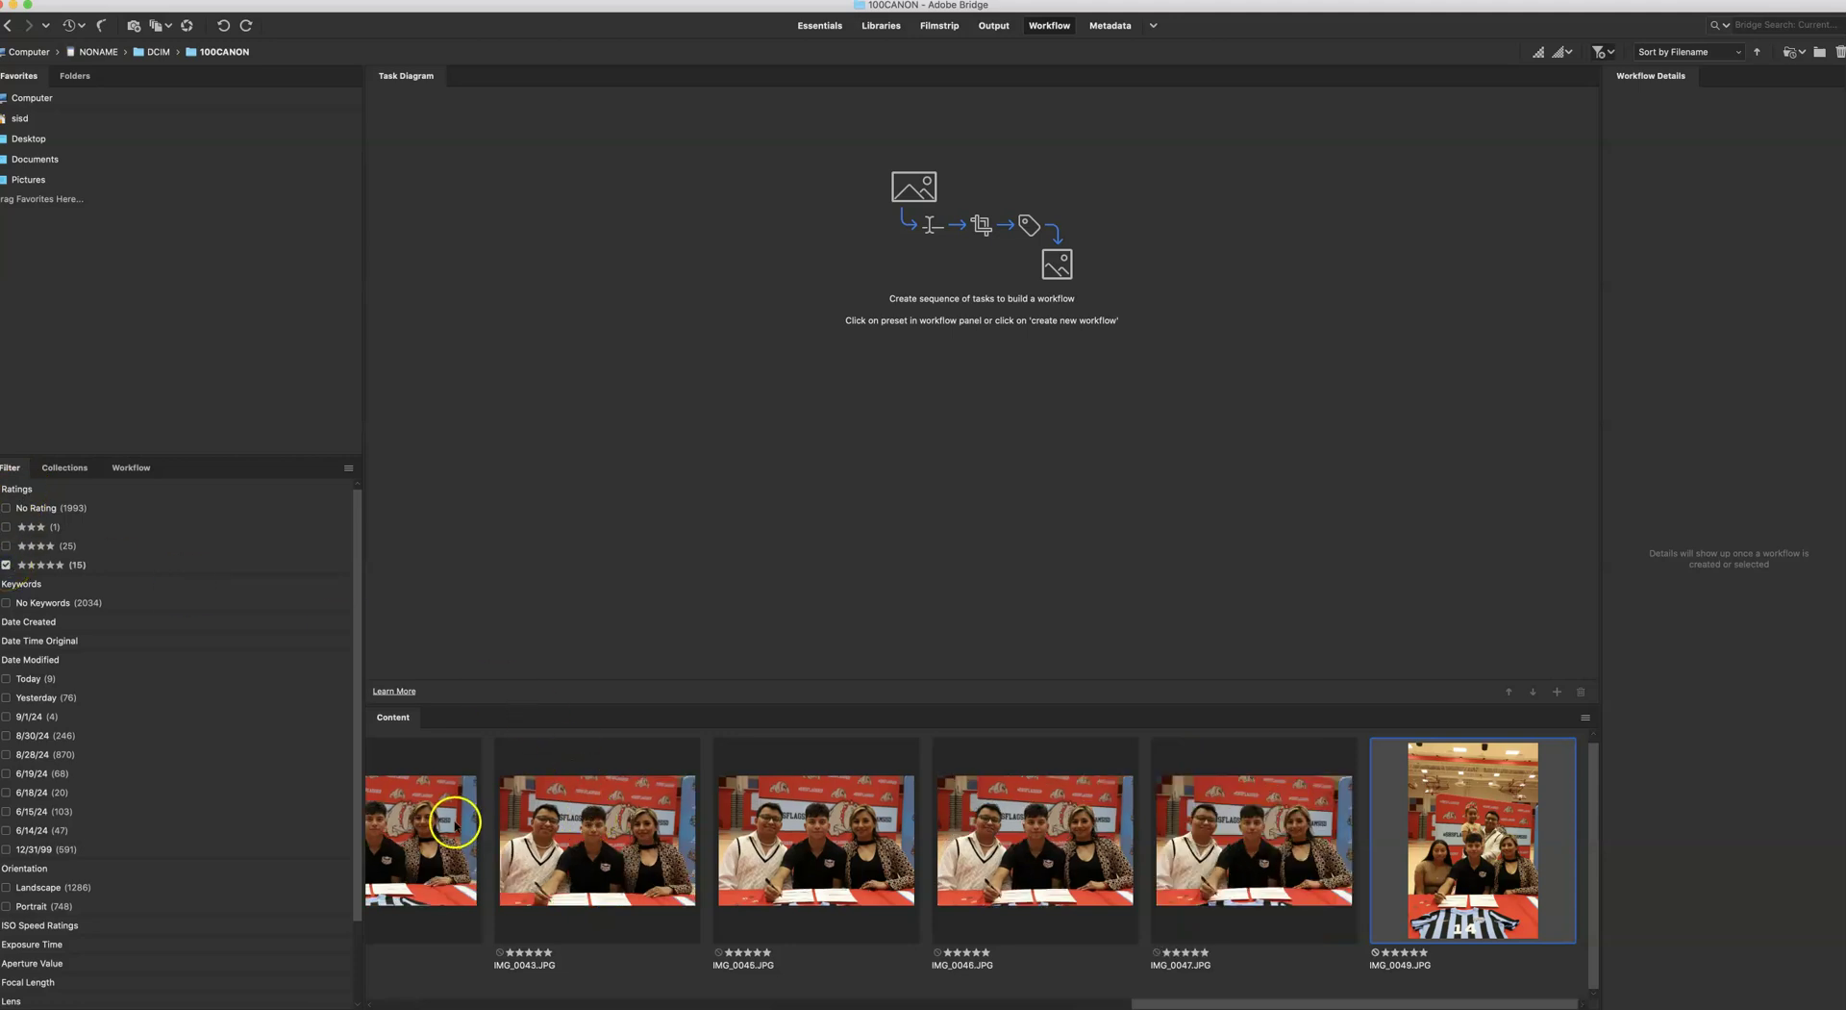
Select all the filtered five-star photos, from IMG_0007.JPG through IMG_0049.JPG.
{"action": "key", "text": "Left"}
{"action": "key", "text": "Left"}
{"action": "key", "text": "Left"}
{"action": "key", "text": "Left"}
{"action": "key", "text": "Left"}
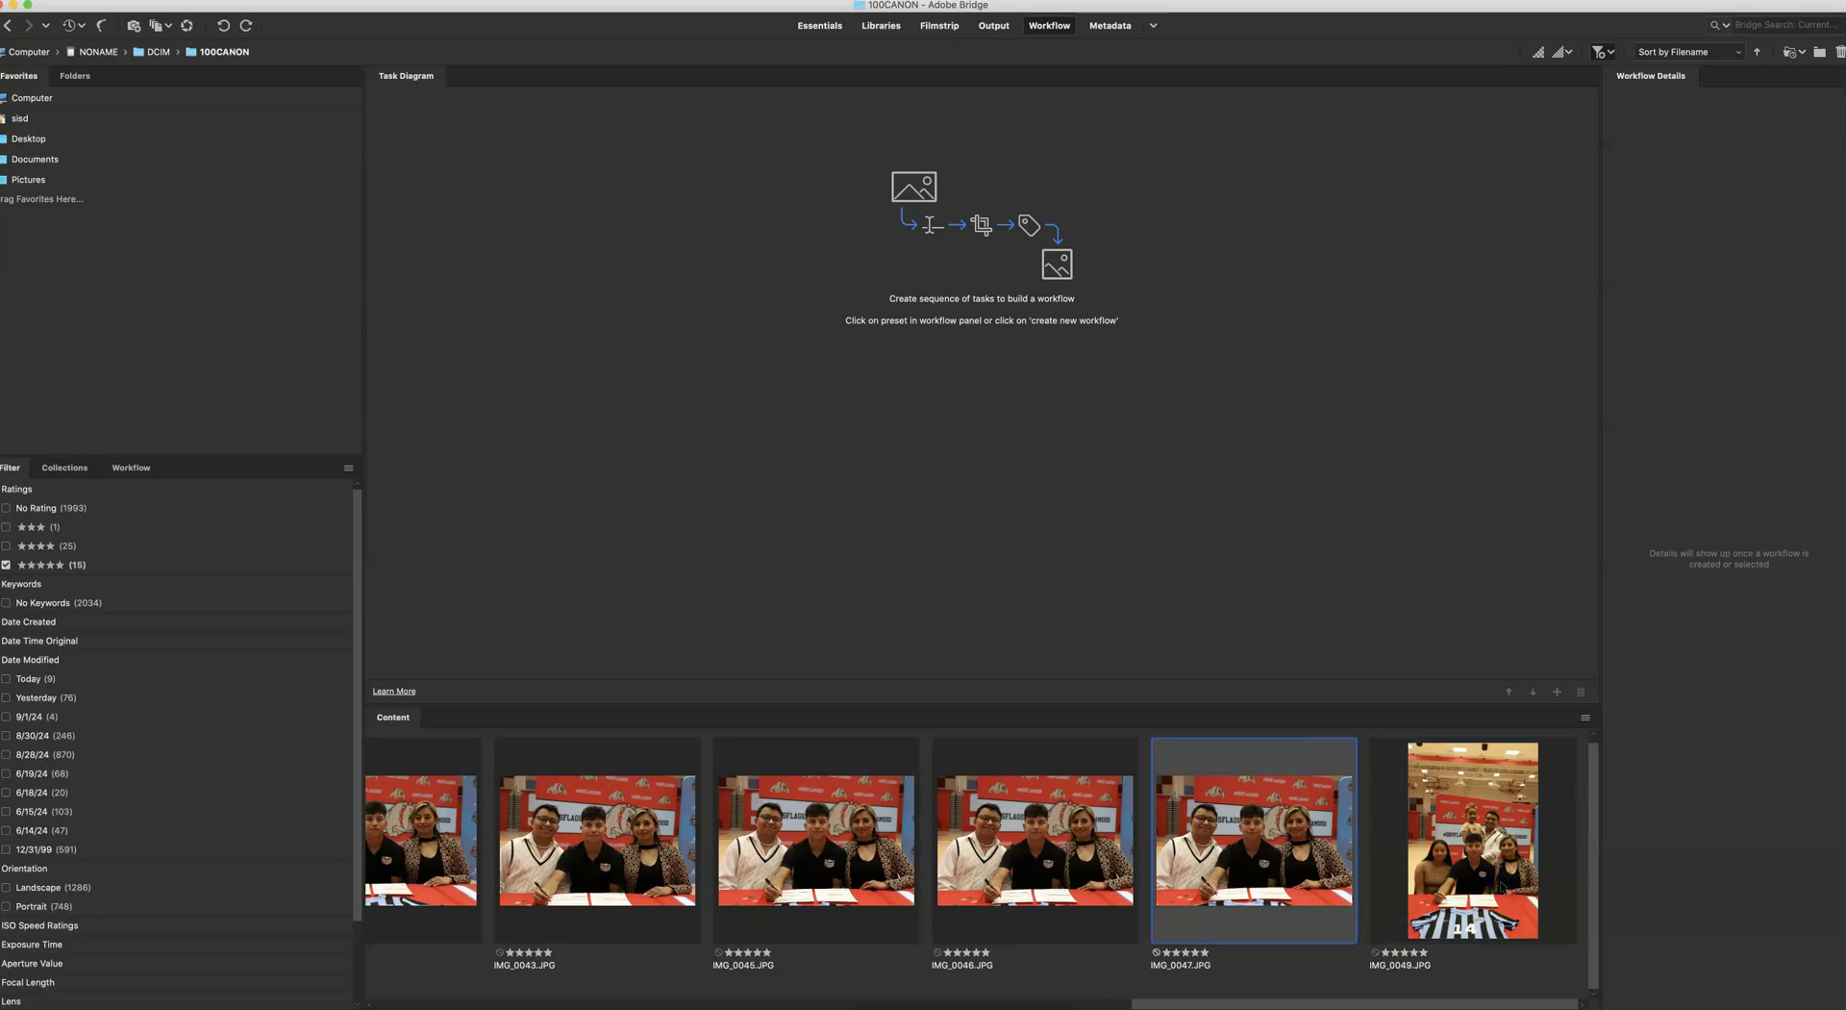
{"action": "key", "text": "Left"}
{"action": "key", "text": "Left"}
{"action": "key", "text": "Left"}
{"action": "key", "text": "Left"}
{"action": "key", "text": "Left"}
{"action": "key", "text": "Left"}
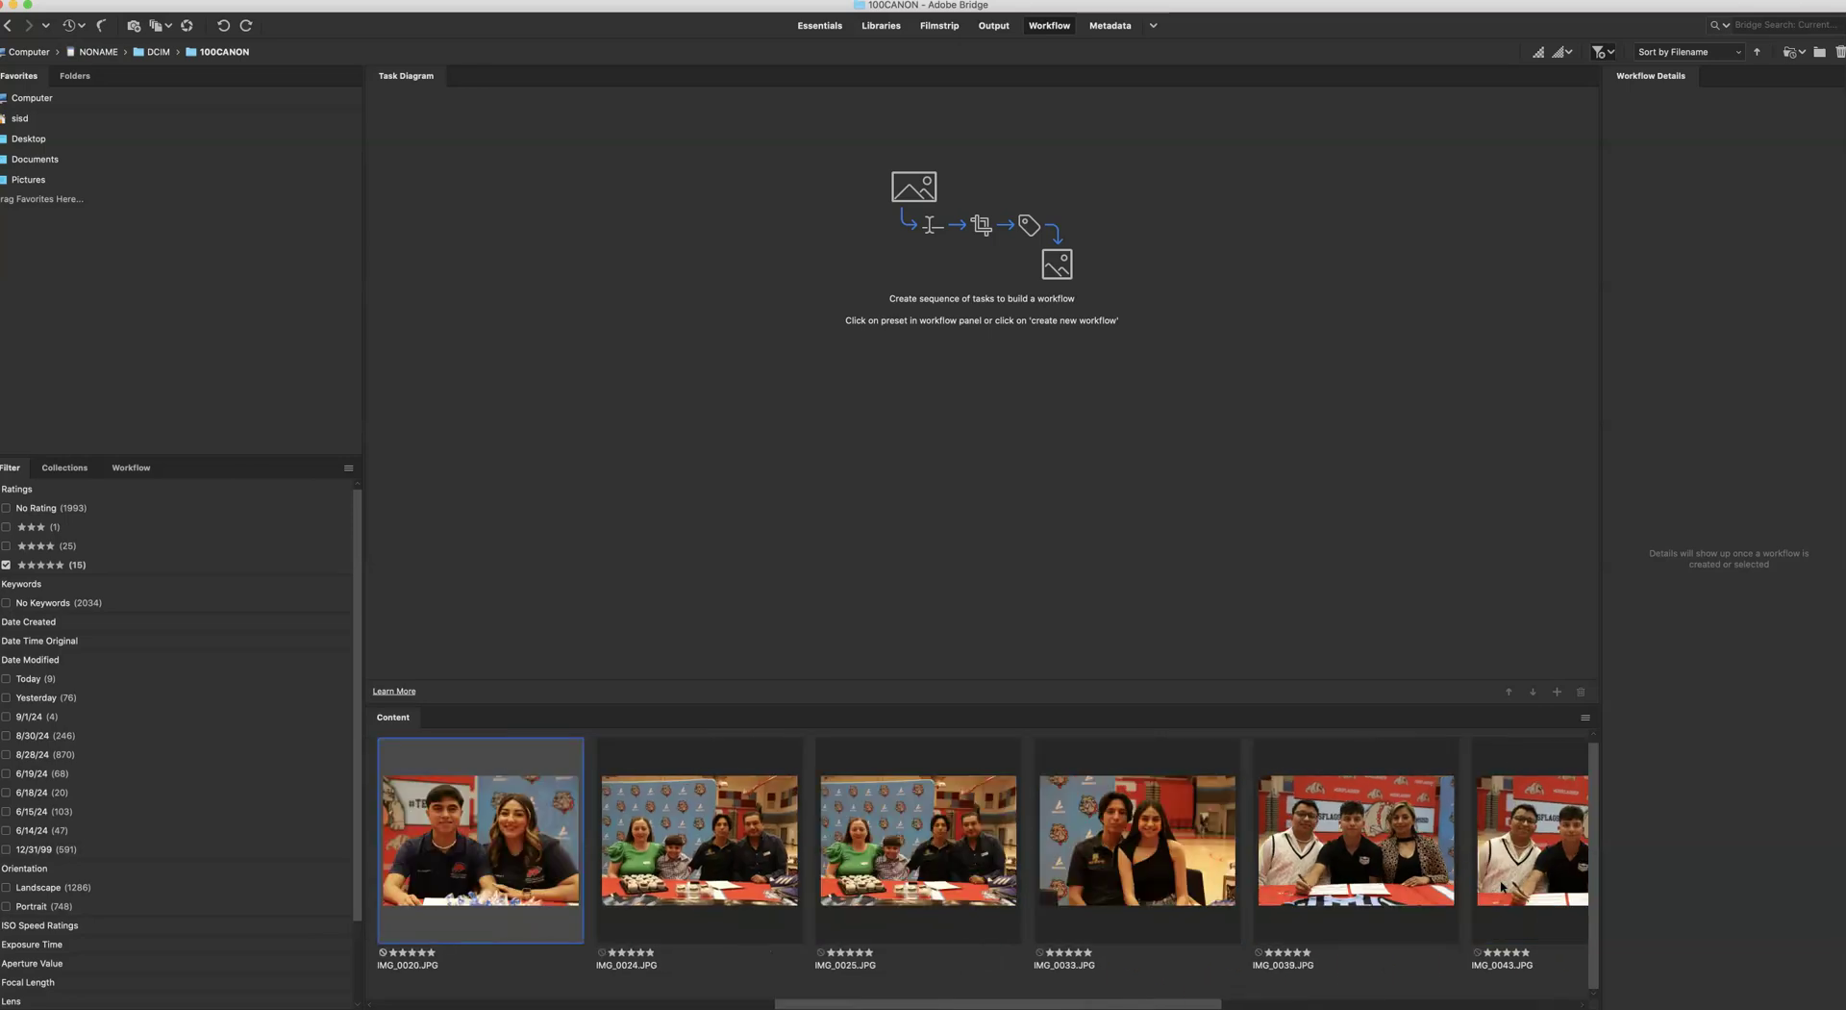
{"action": "key", "text": "Left"}
{"action": "key", "text": "Left"}
{"action": "key", "text": "Left"}
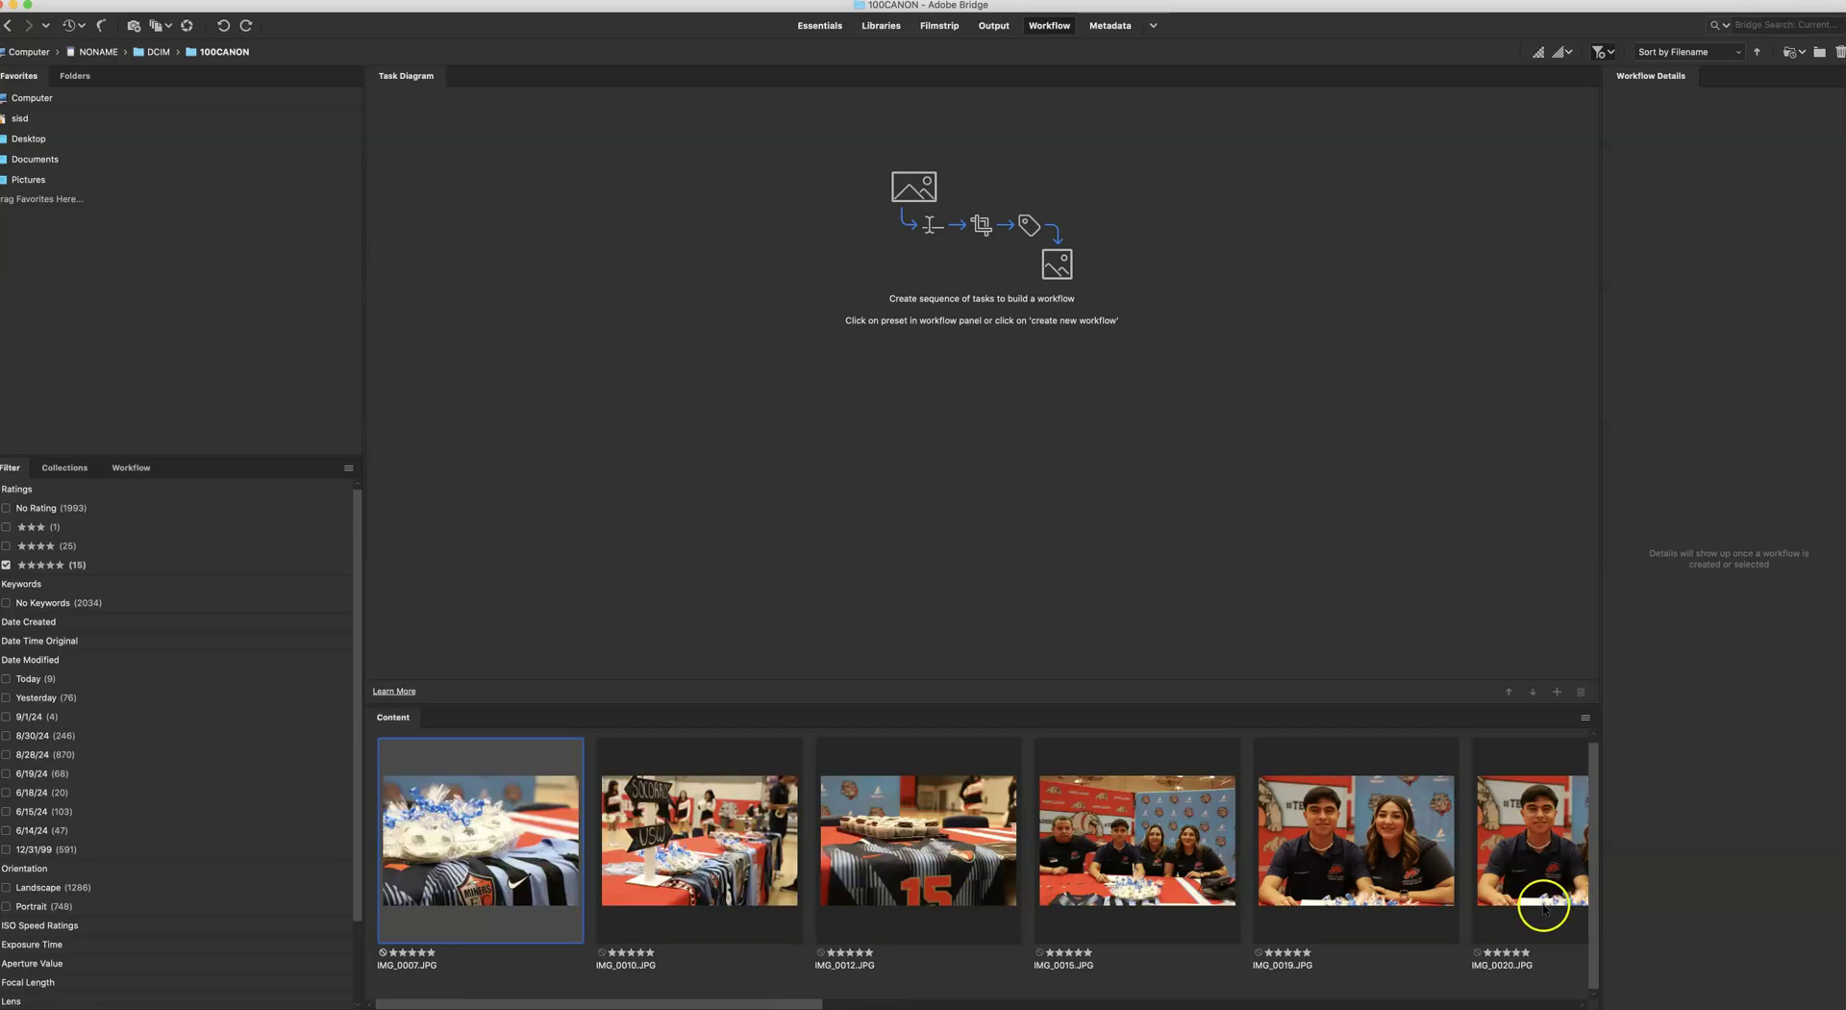
{"action": "scroll", "coordinate": [754, 952], "scroll_direction": "right", "scroll_amount": 10}
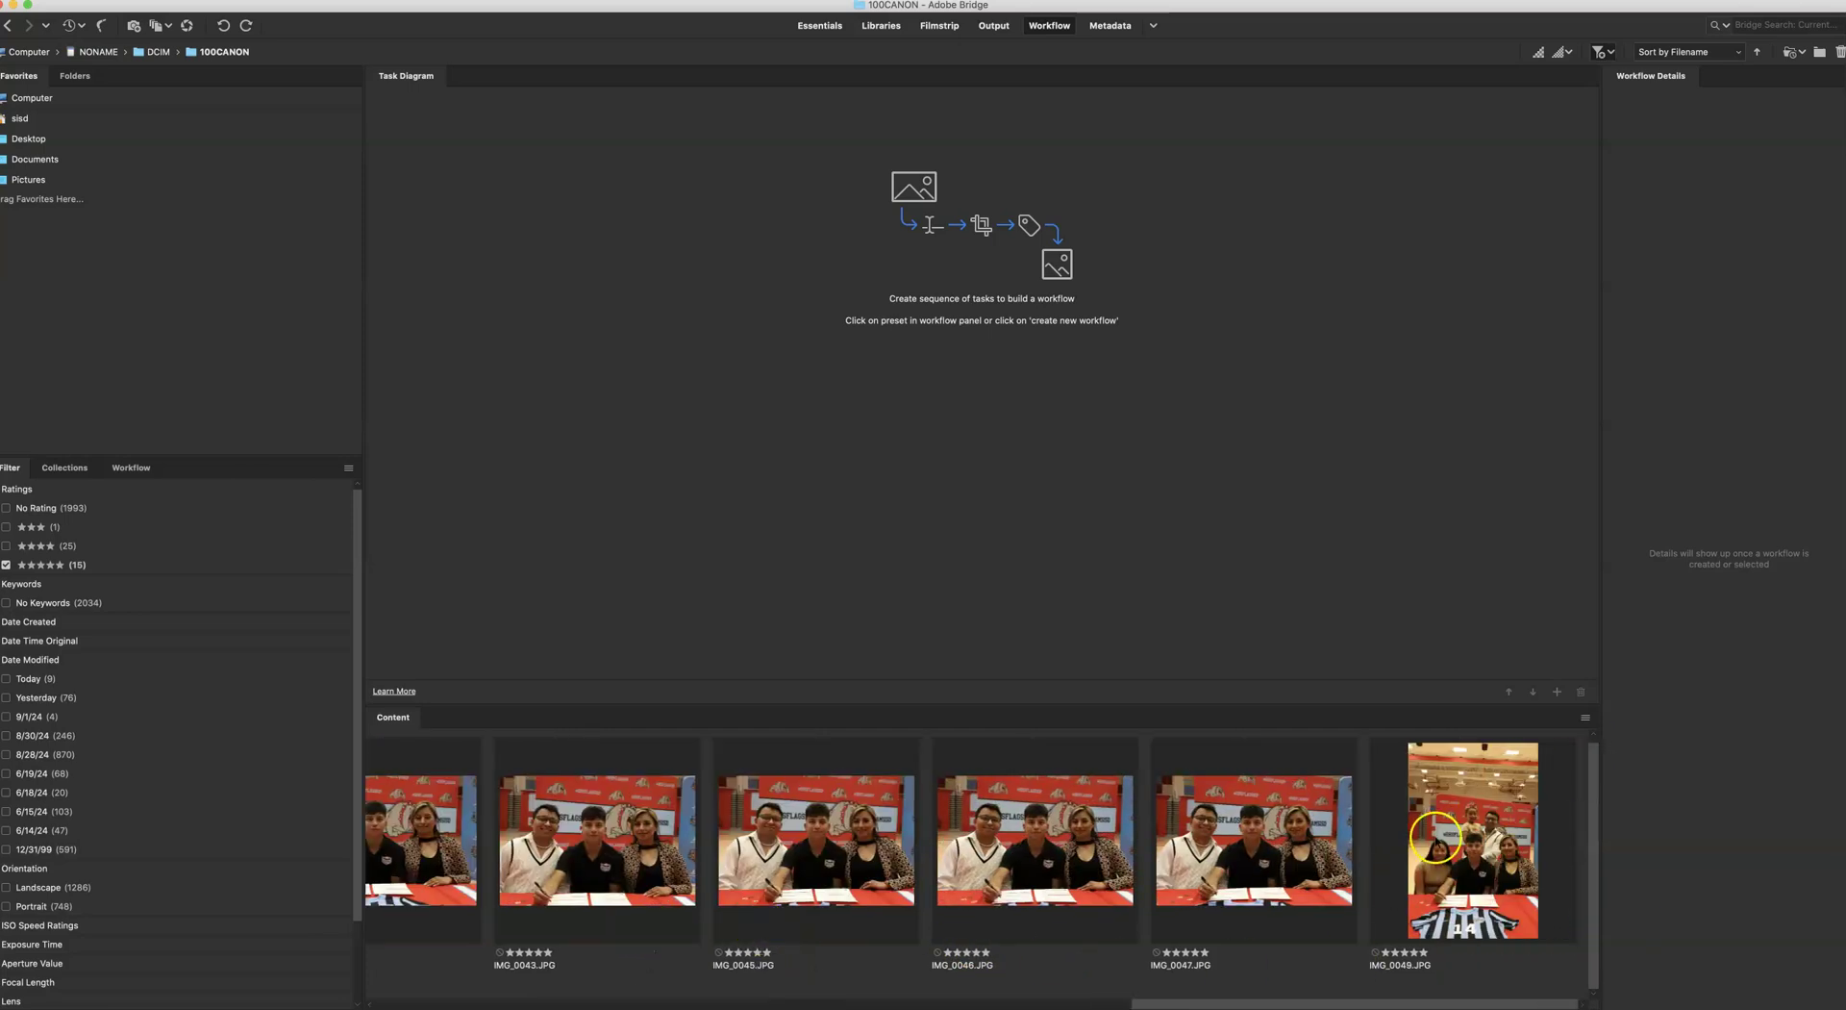
{"action": "left_click", "coordinate": [1376, 846], "text": "shift"}
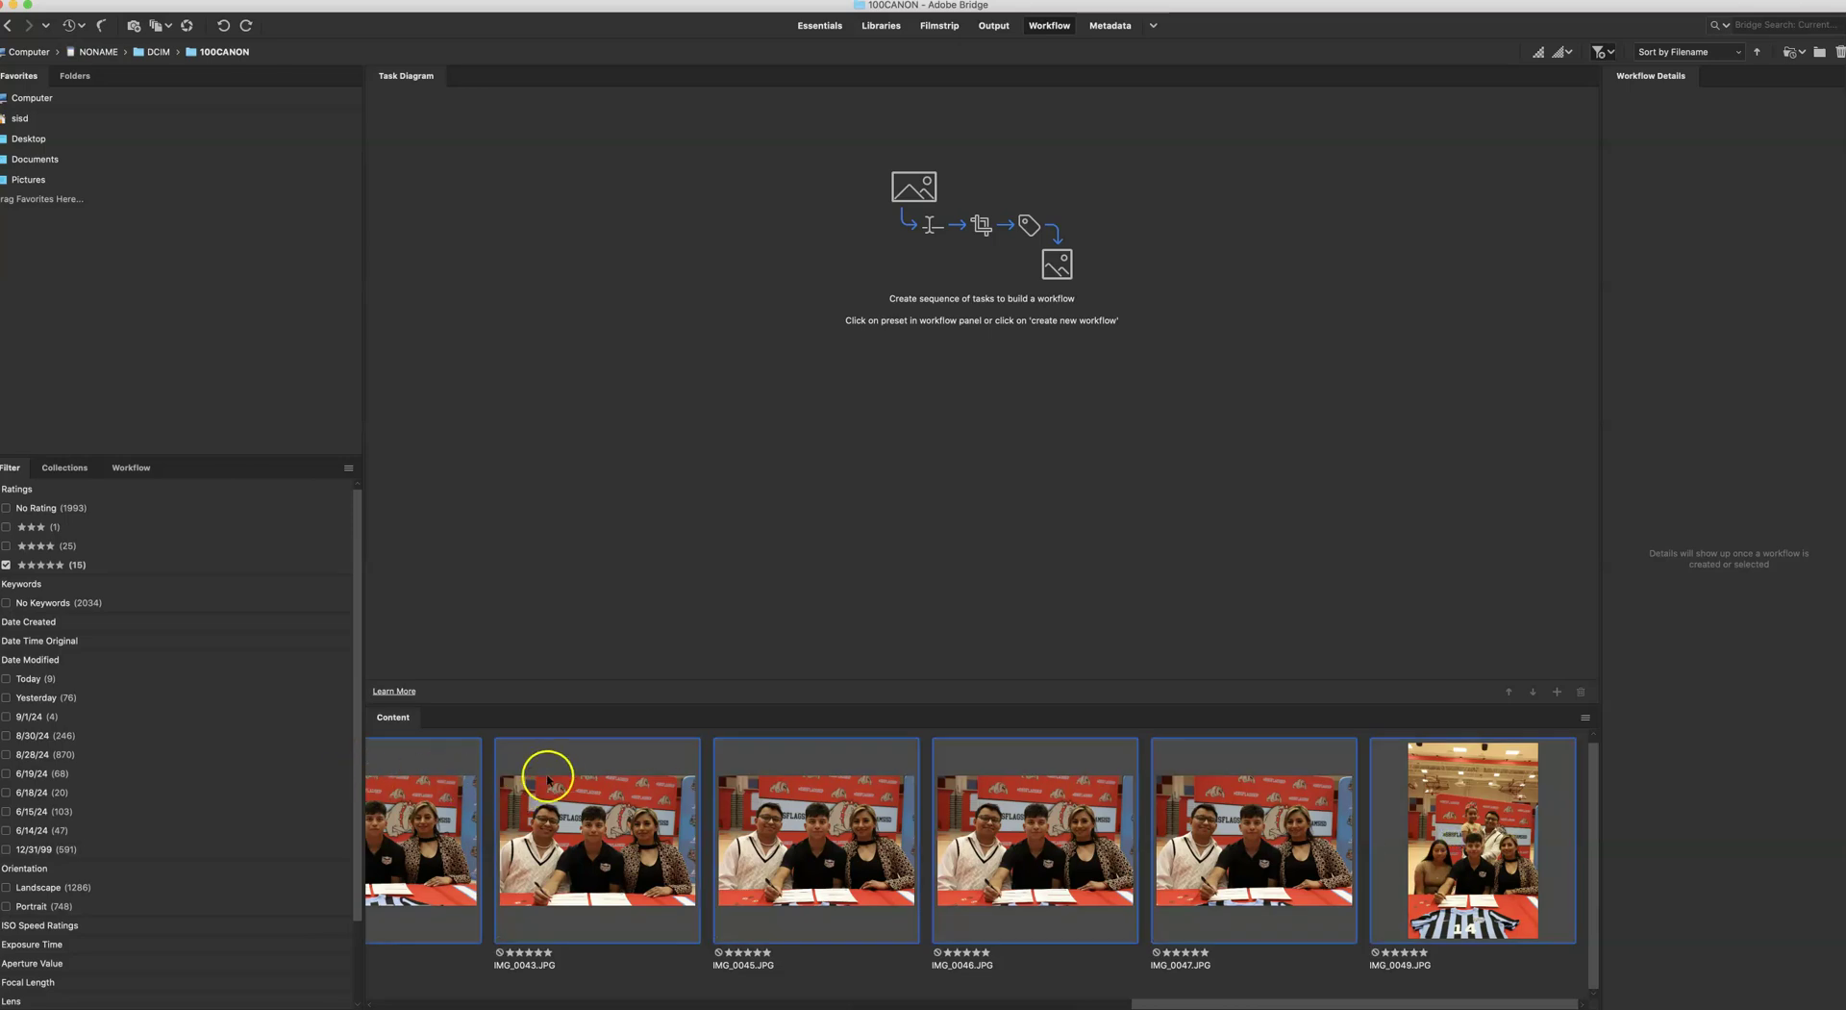
Start a Batch Rename of the selected photos with the destination option Move to other folder.
{"action": "right_click", "coordinate": [1012, 807]}
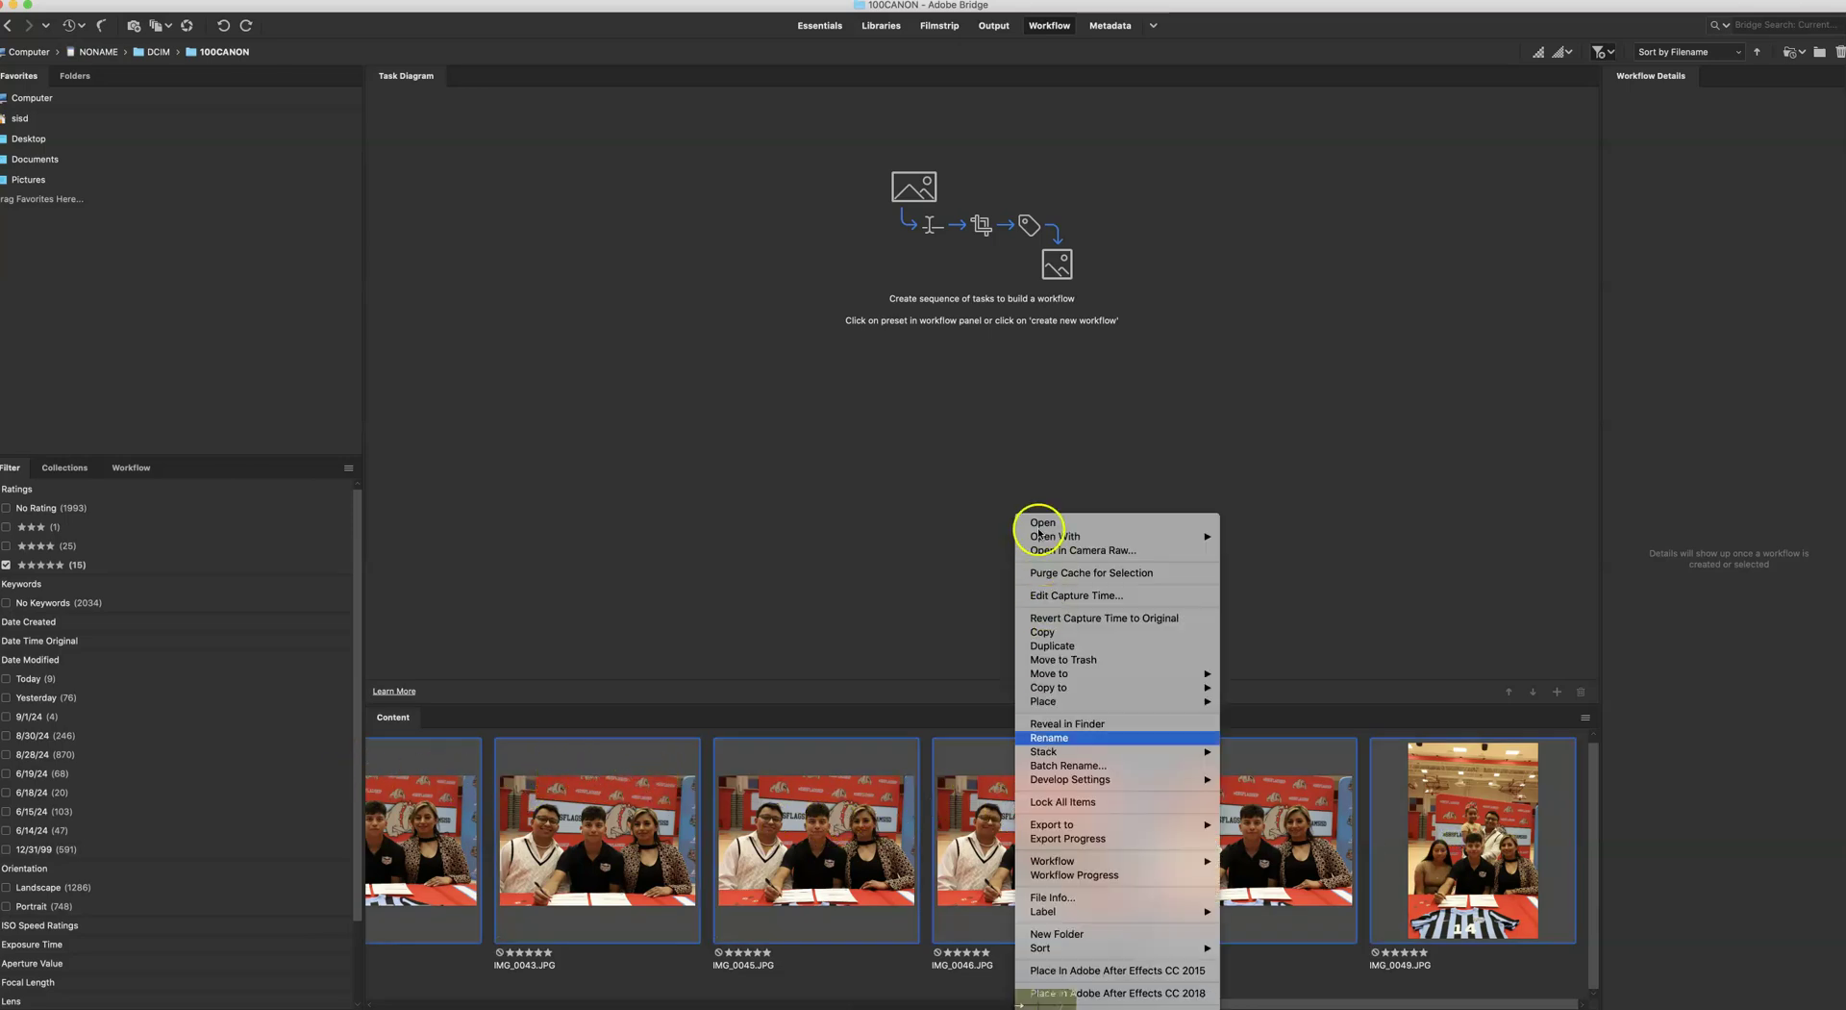
{"action": "left_click", "coordinate": [1079, 766]}
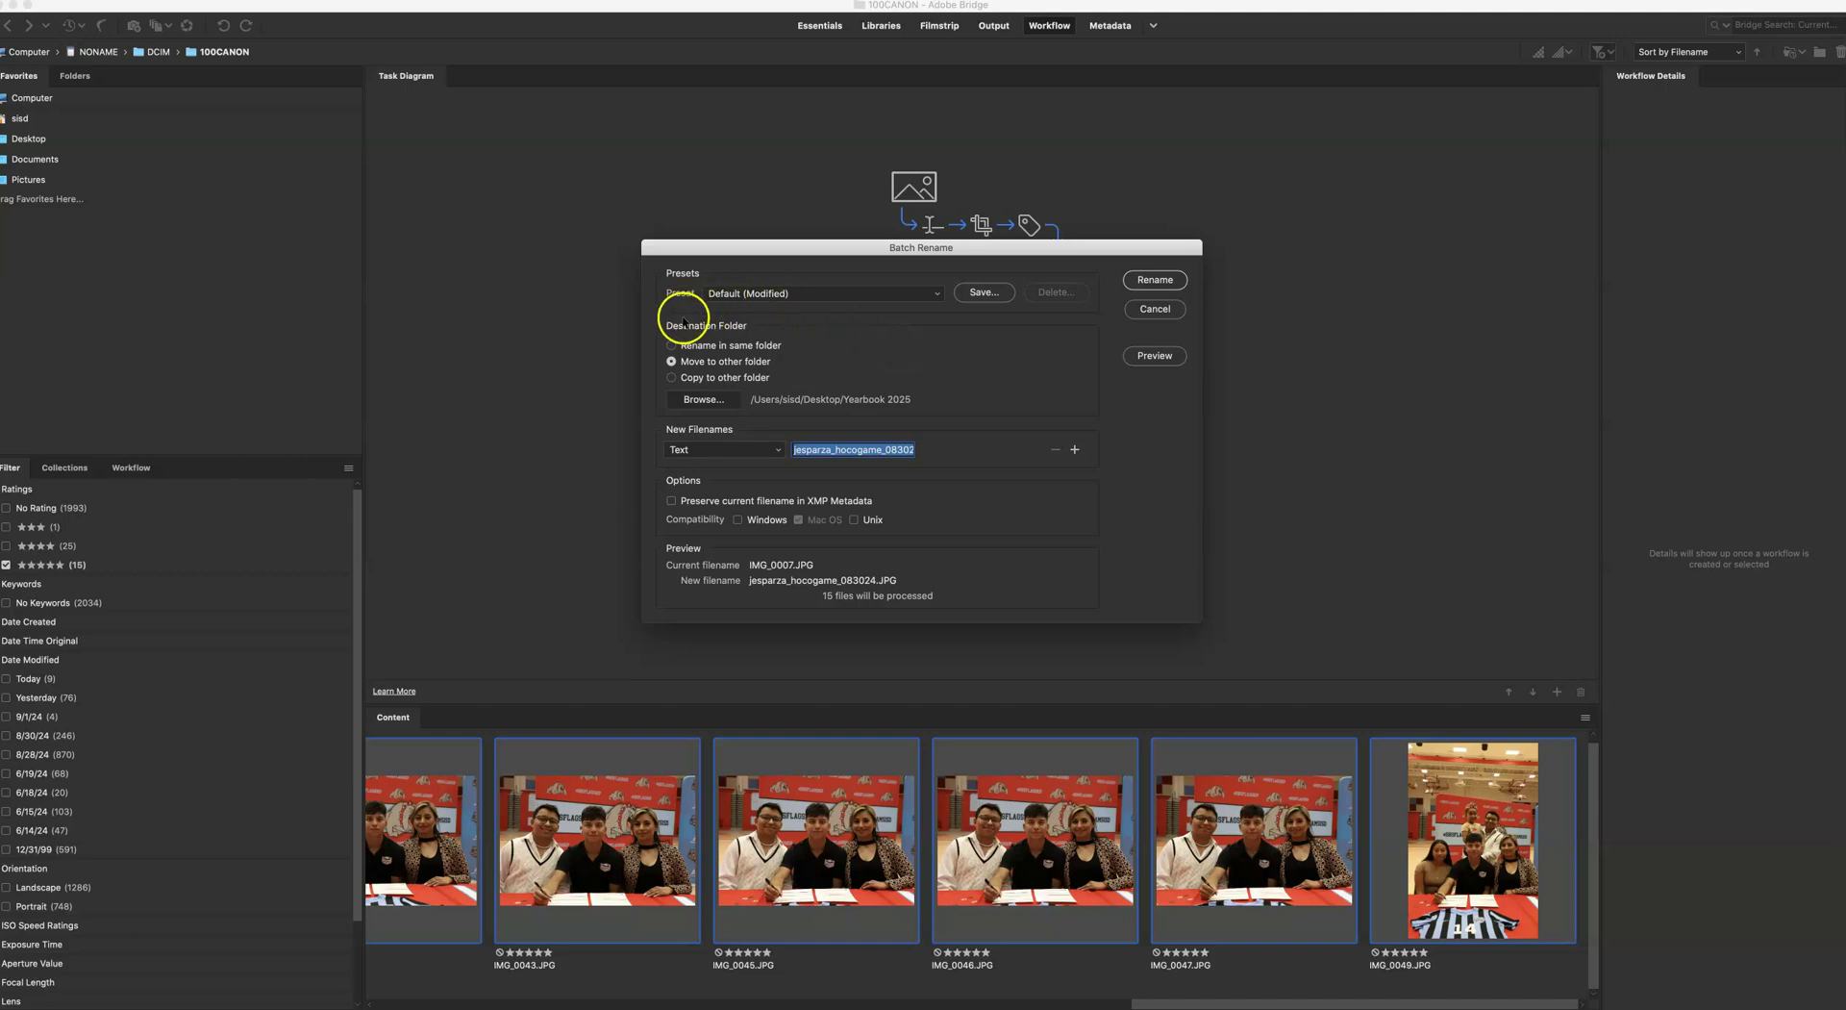
{"action": "left_click", "coordinate": [671, 362]}
Create a folder named Boys Soccer inside Yearbook 2025 and set it as the batch rename's destination.
{"action": "left_click", "coordinate": [705, 399]}
{"action": "scroll", "coordinate": [948, 362], "scroll_direction": "up", "scroll_amount": 2}
{"action": "left_click", "coordinate": [949, 358]}
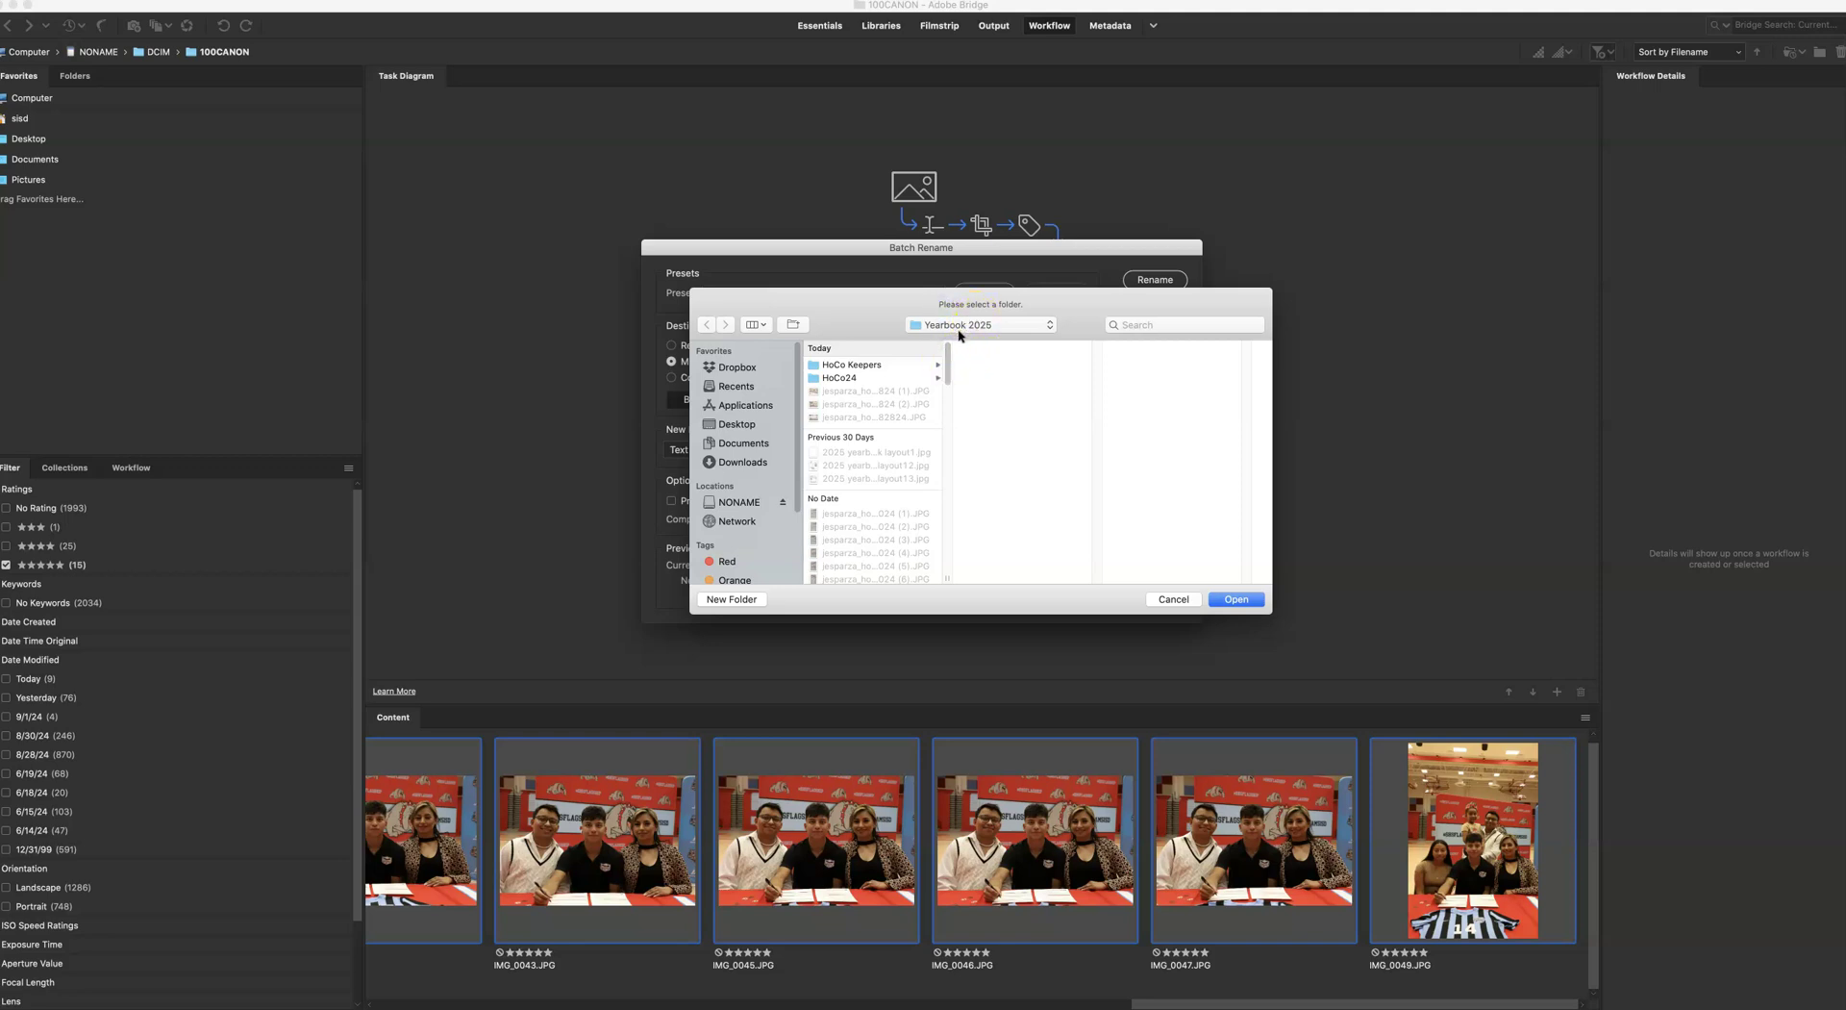
{"action": "mouse_move", "coordinate": [948, 362]}
{"action": "left_mouse_down"}
{"action": "mouse_move", "coordinate": [947, 561]}
{"action": "mouse_move", "coordinate": [969, 344]}
{"action": "left_mouse_up"}
{"action": "left_click", "coordinate": [950, 363]}
{"action": "left_click", "coordinate": [947, 366]}
{"action": "left_click_drag", "start_coordinate": [947, 366], "coordinate": [919, 573]}
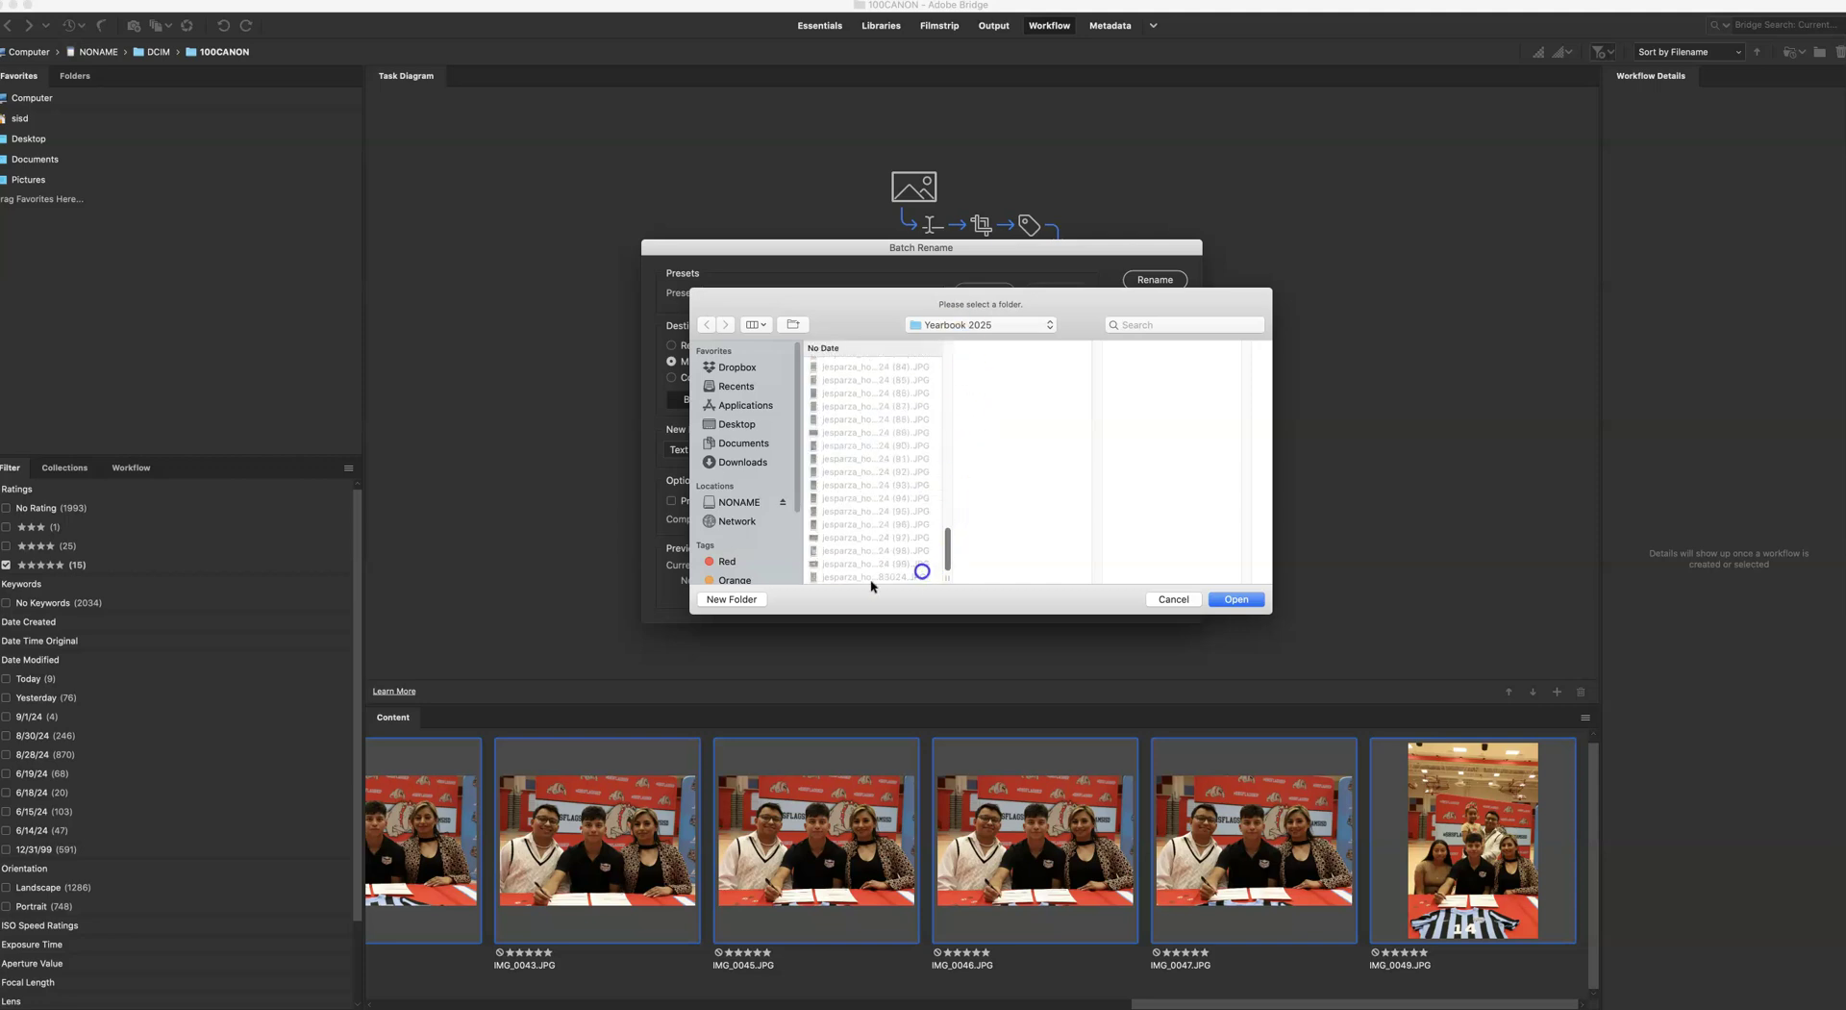
{"action": "left_click", "coordinate": [731, 598]}
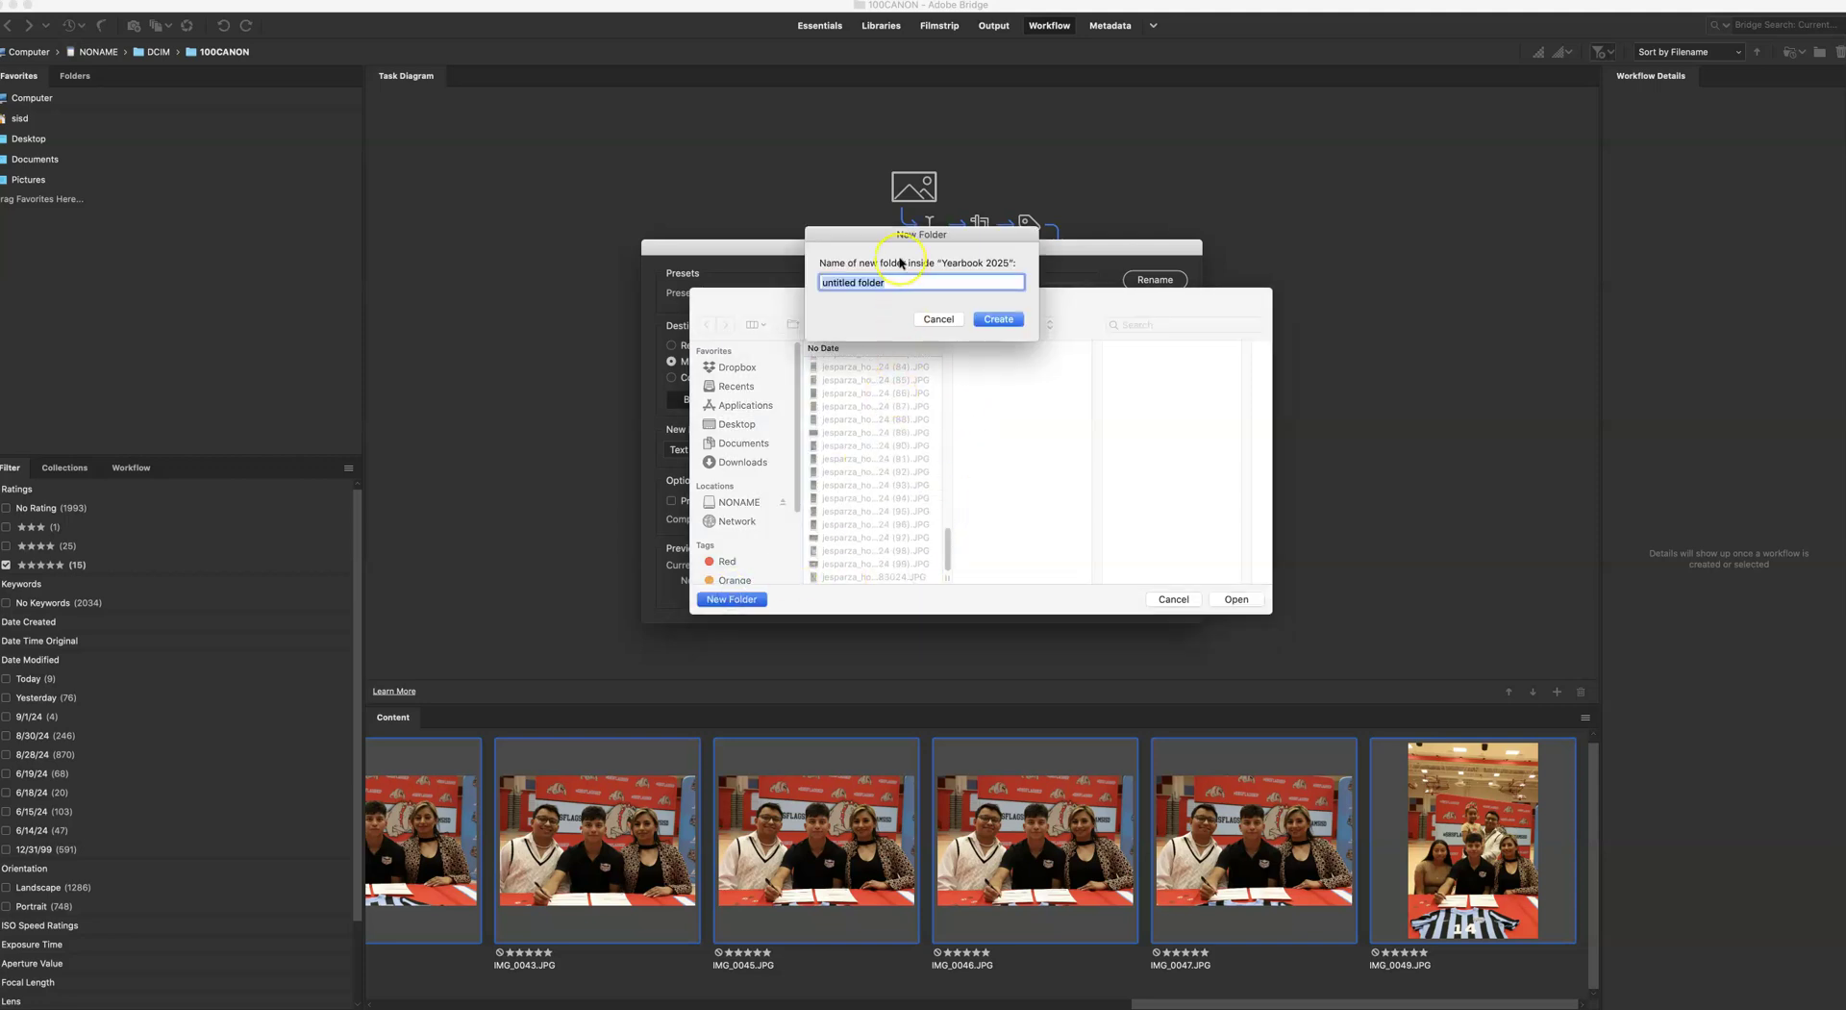
{"action": "type", "text": "Boys Soccer"}
{"action": "left_click", "coordinate": [998, 318]}
{"action": "left_click", "coordinate": [868, 519]}
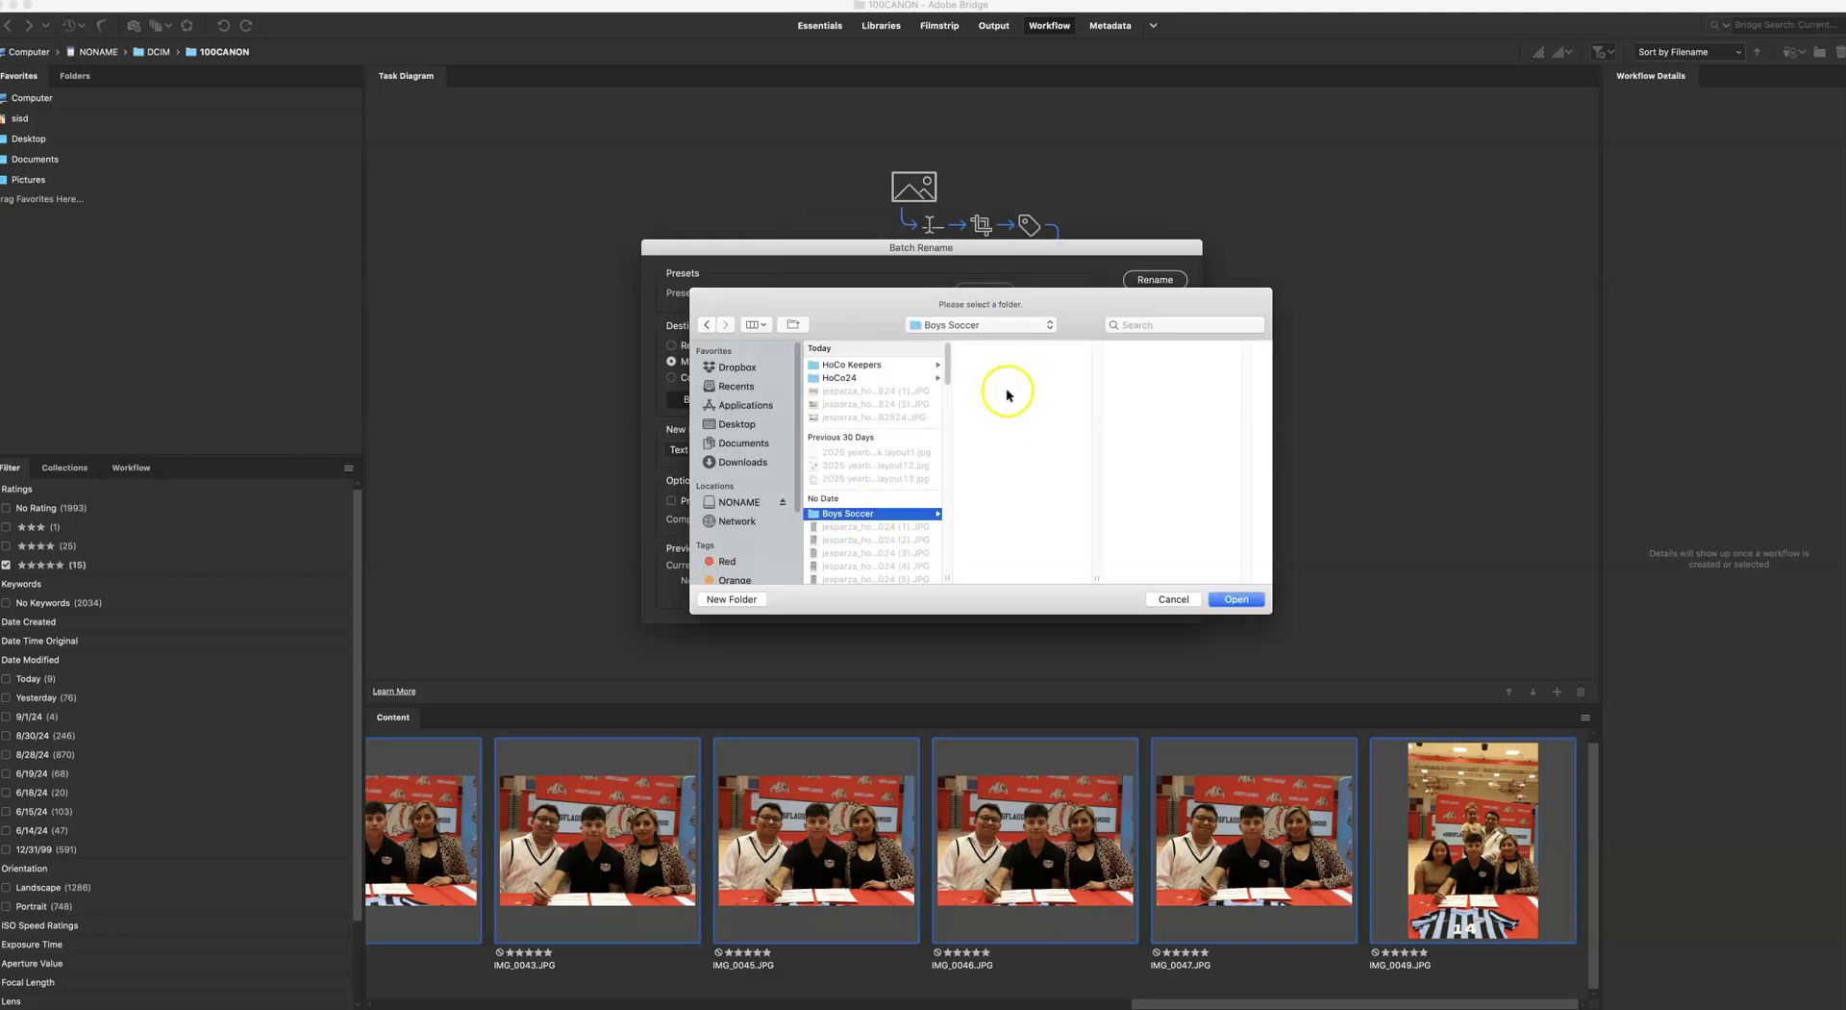
{"action": "left_click", "coordinate": [1237, 599]}
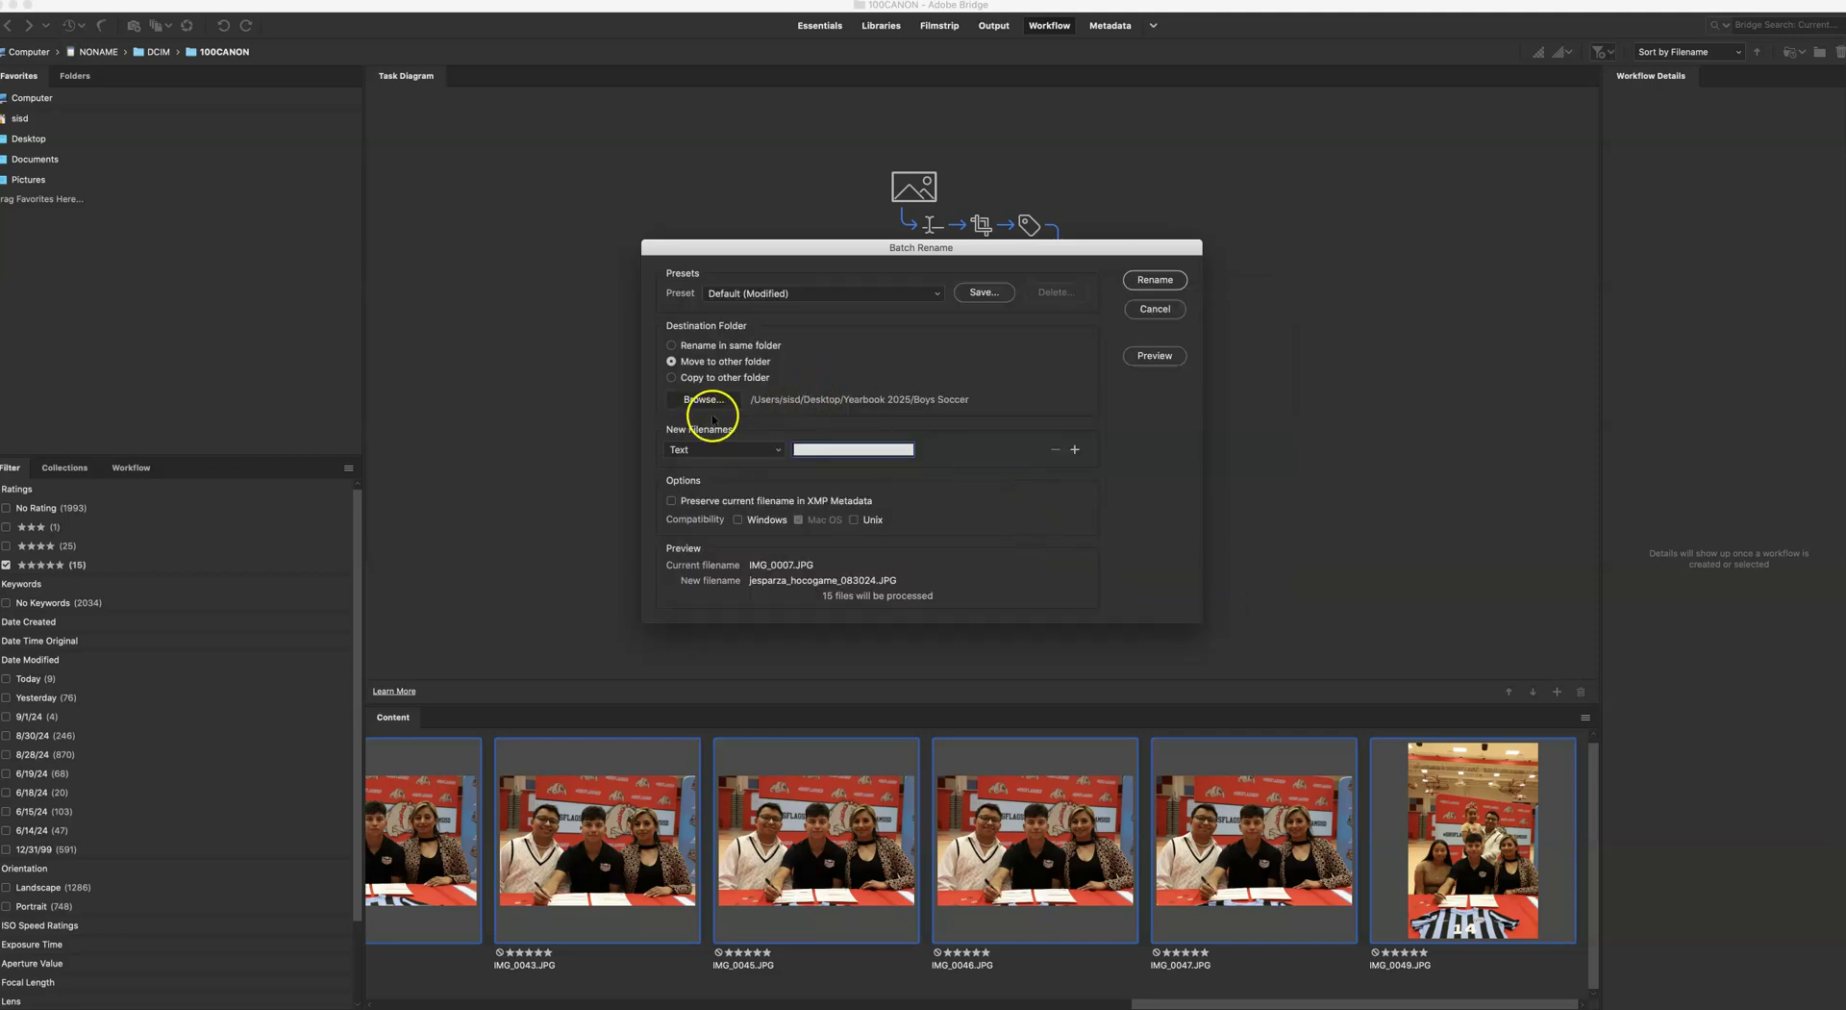
Keep Text as the new filename component and replace the event part of the name with boyssoccersigning.
{"action": "left_click", "coordinate": [774, 449]}
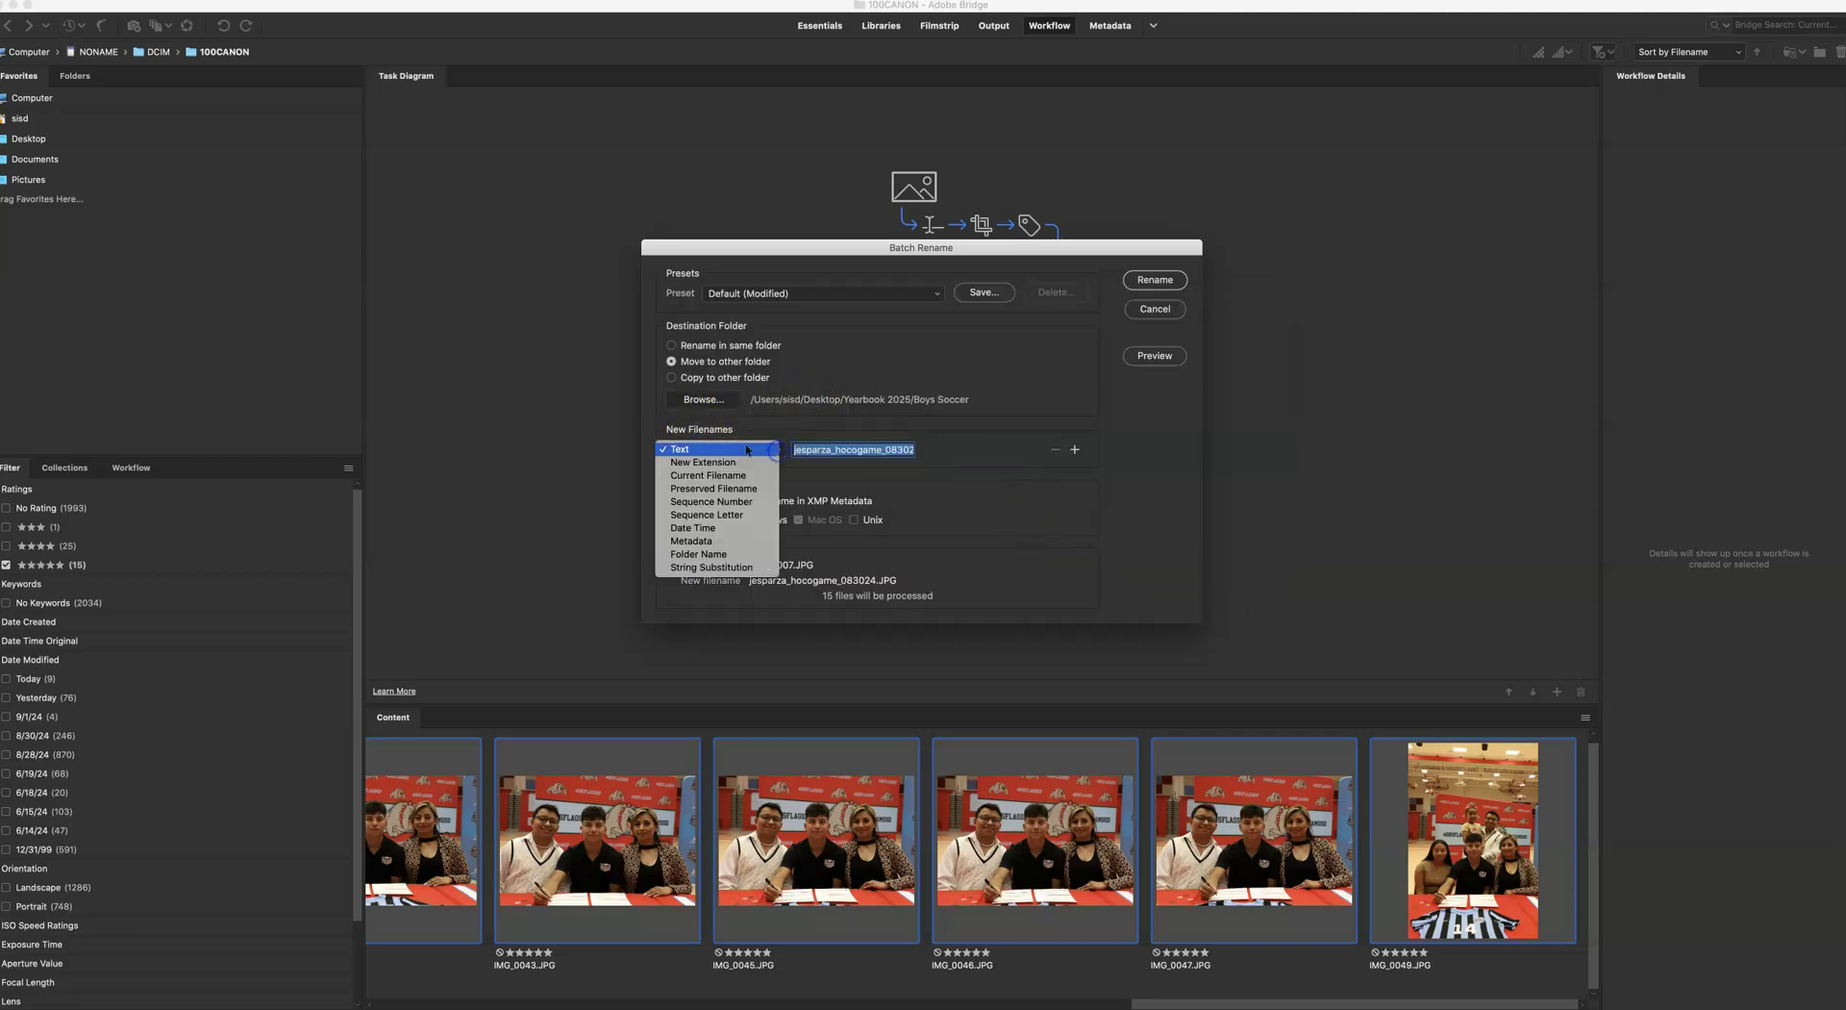
{"action": "left_click", "coordinate": [683, 449]}
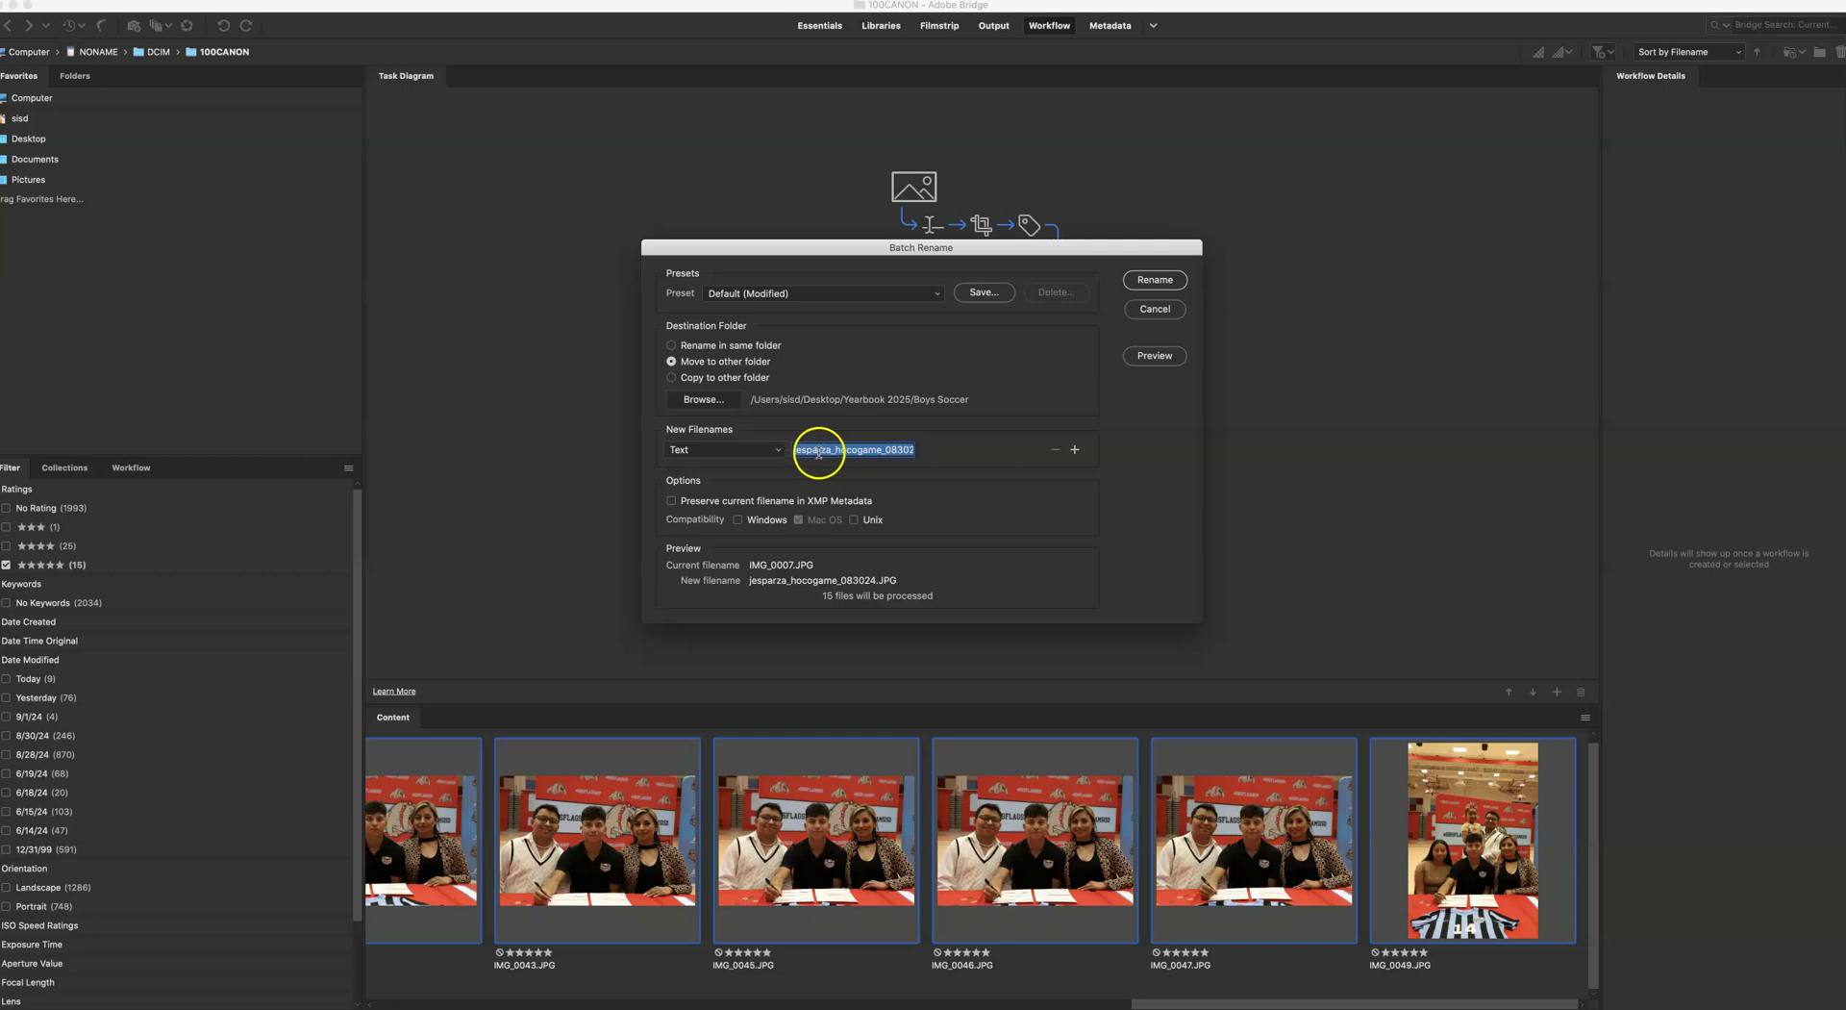
{"action": "left_click", "coordinate": [860, 449]}
{"action": "left_click_drag", "start_coordinate": [881, 449], "coordinate": [836, 450]}
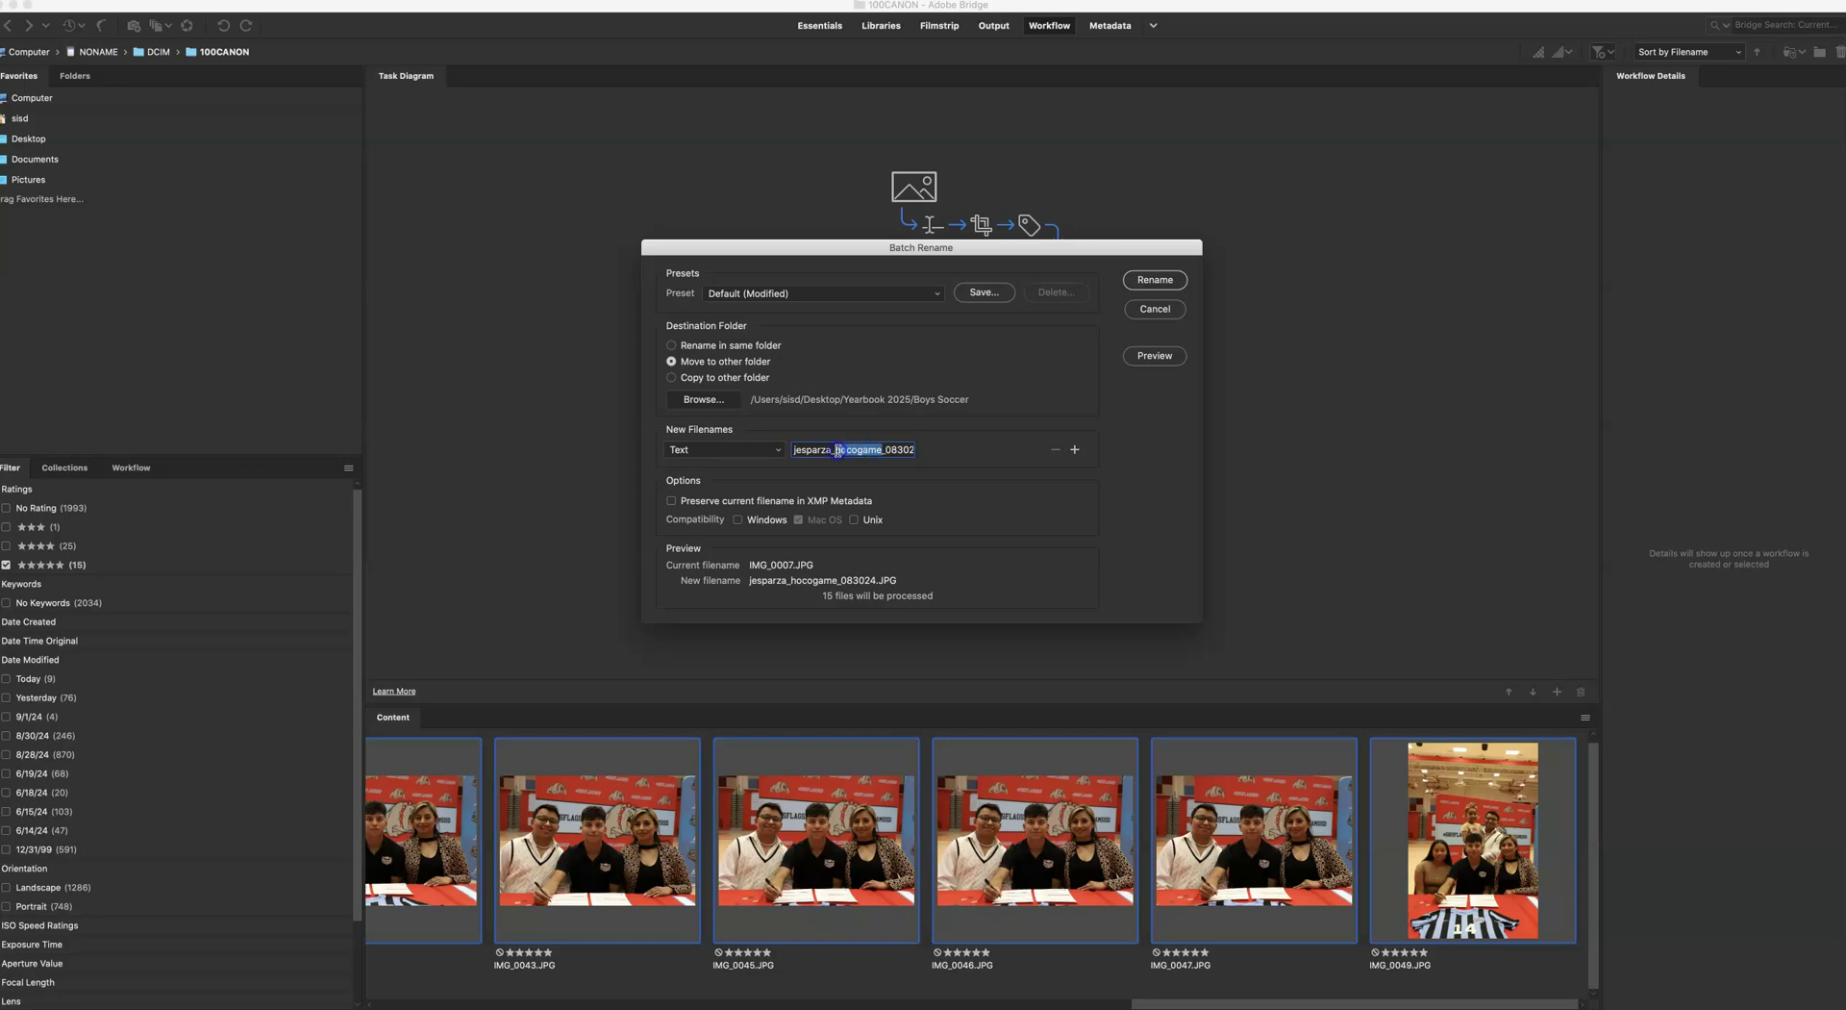
{"action": "type", "text": "boyssoccersigning"}
Set the date part of the new filename to 090624 and run the batch rename on the selected photos.
{"action": "left_click_drag", "start_coordinate": [838, 450], "coordinate": [910, 456]}
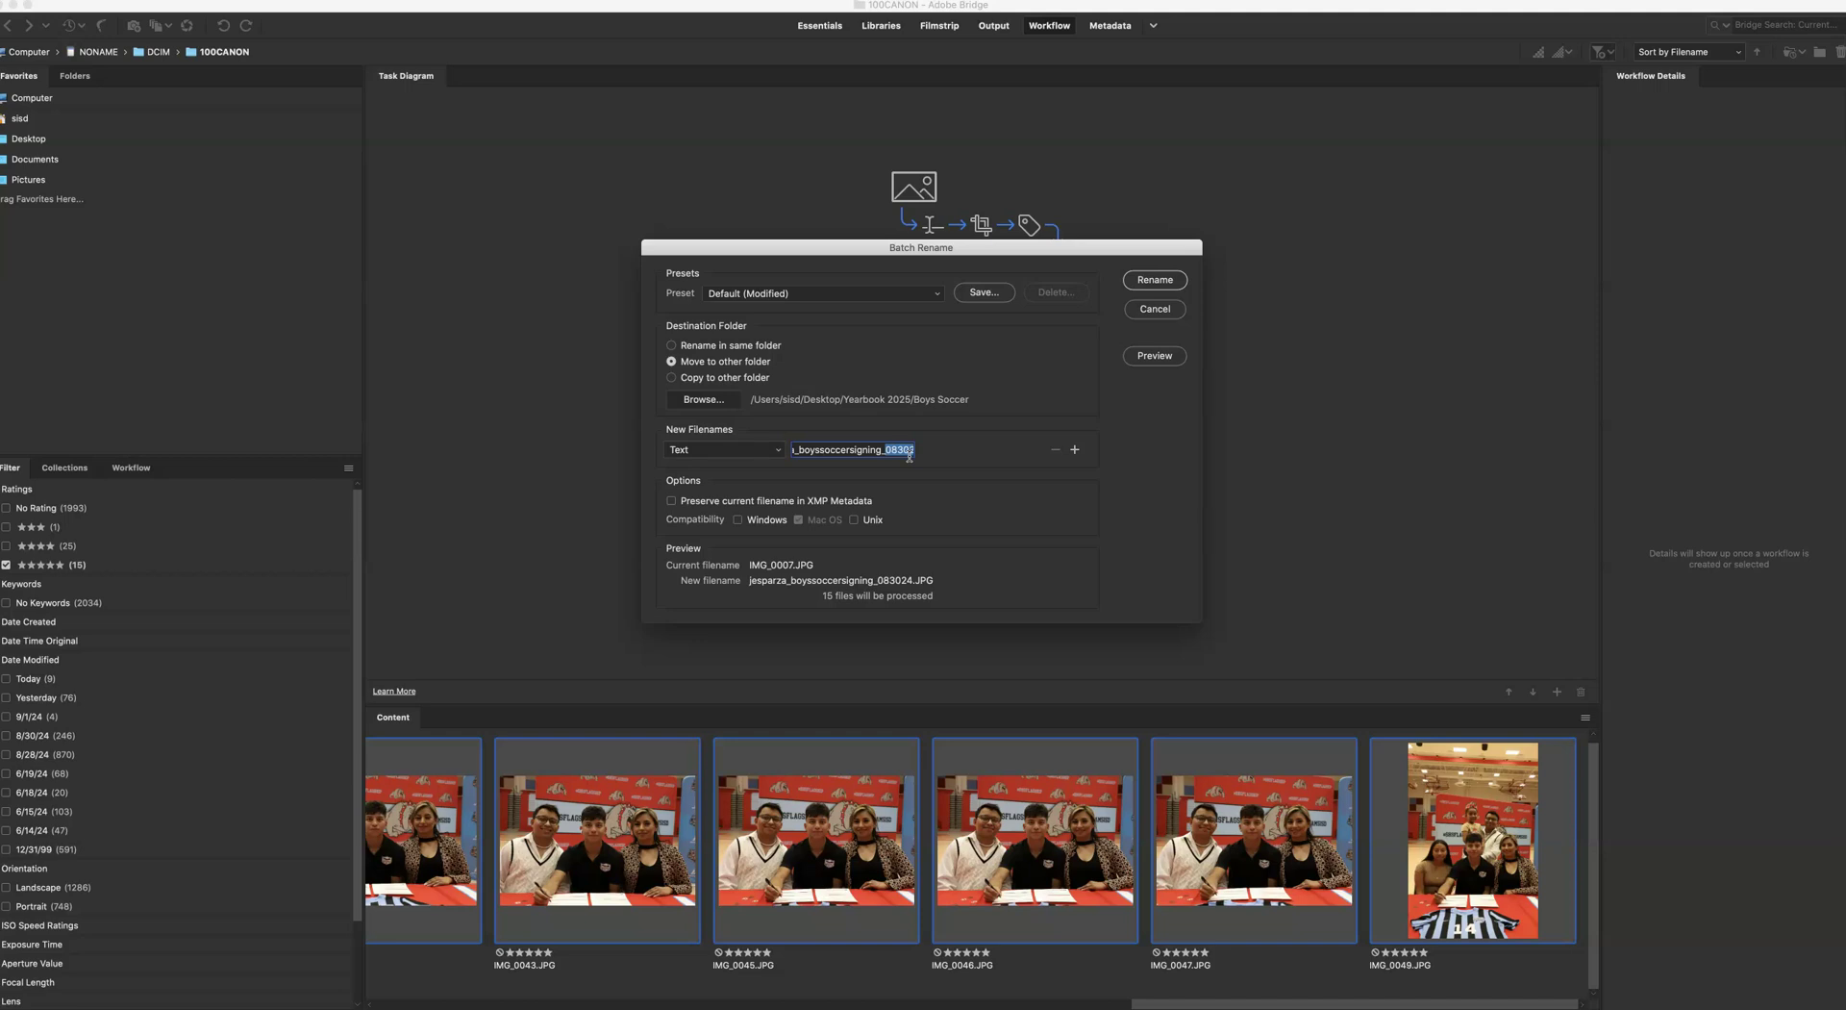
{"action": "type", "text": "090624"}
{"action": "left_click", "coordinate": [1150, 280]}
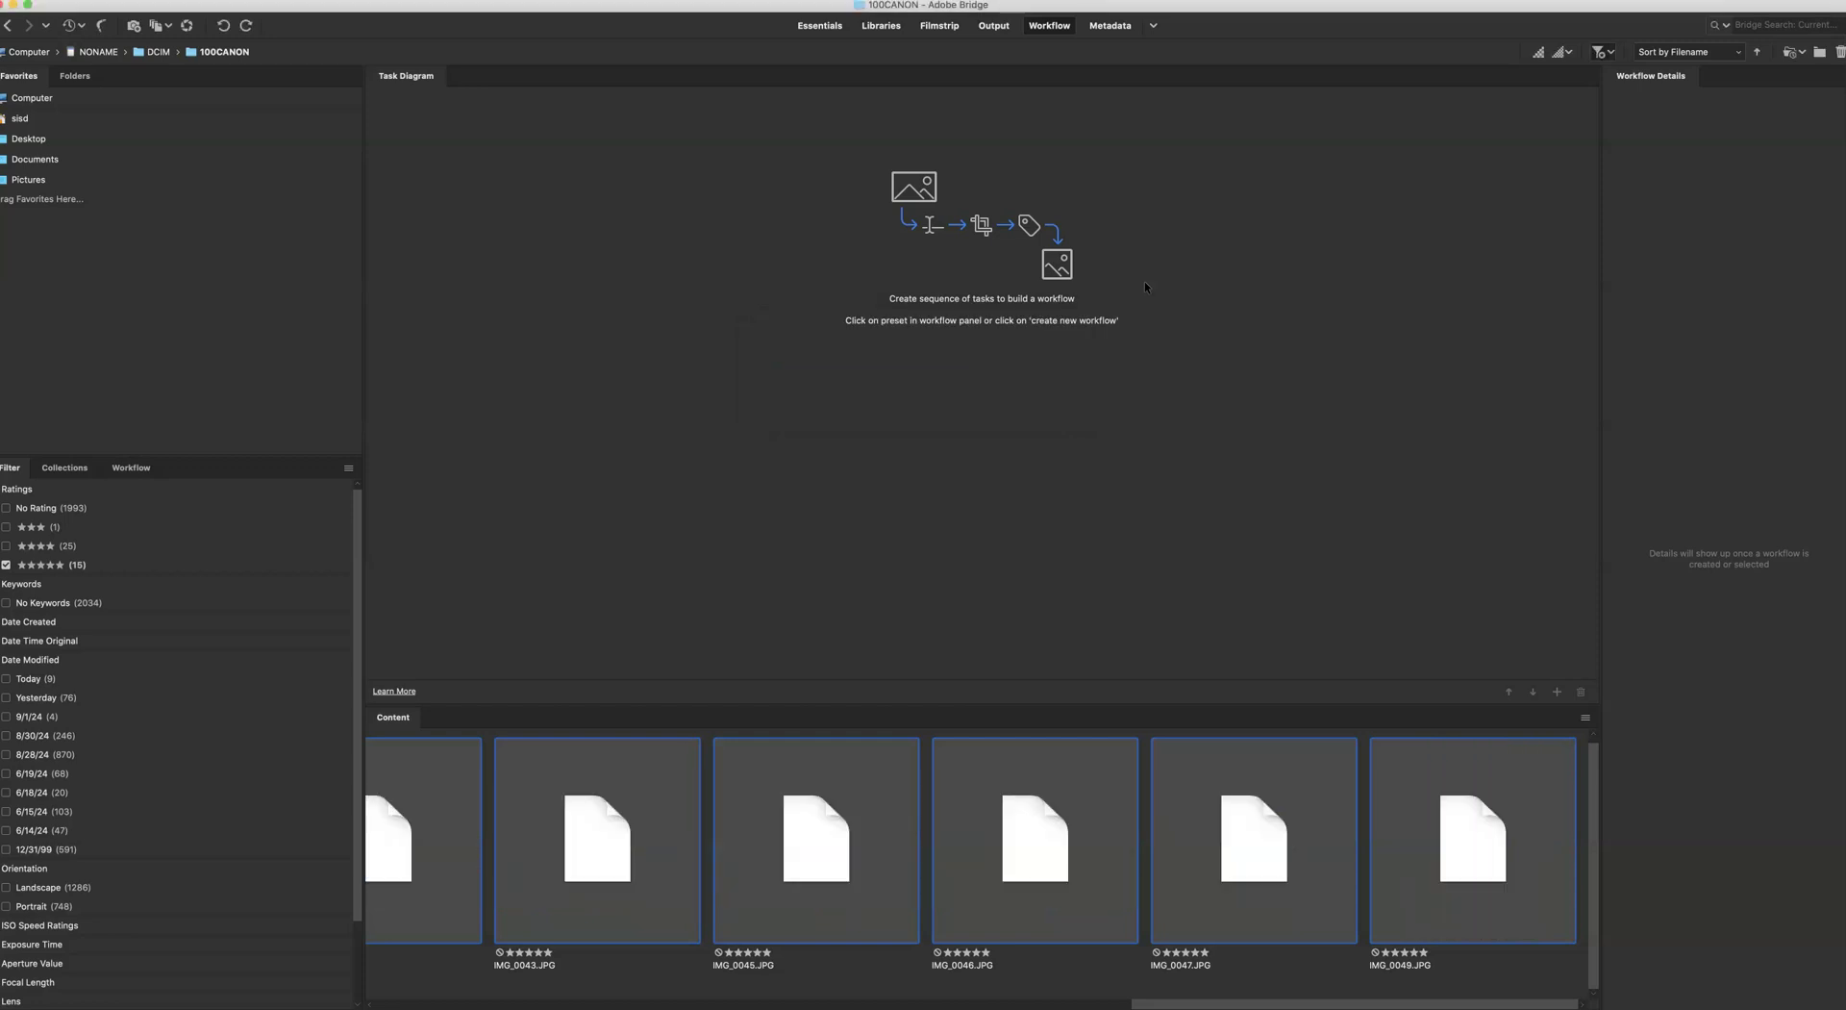
Switch to the desktop and open the Boys Soccer folder inside Yearbook 2025 in Finder.
{"action": "left_click", "coordinate": [18, 6]}
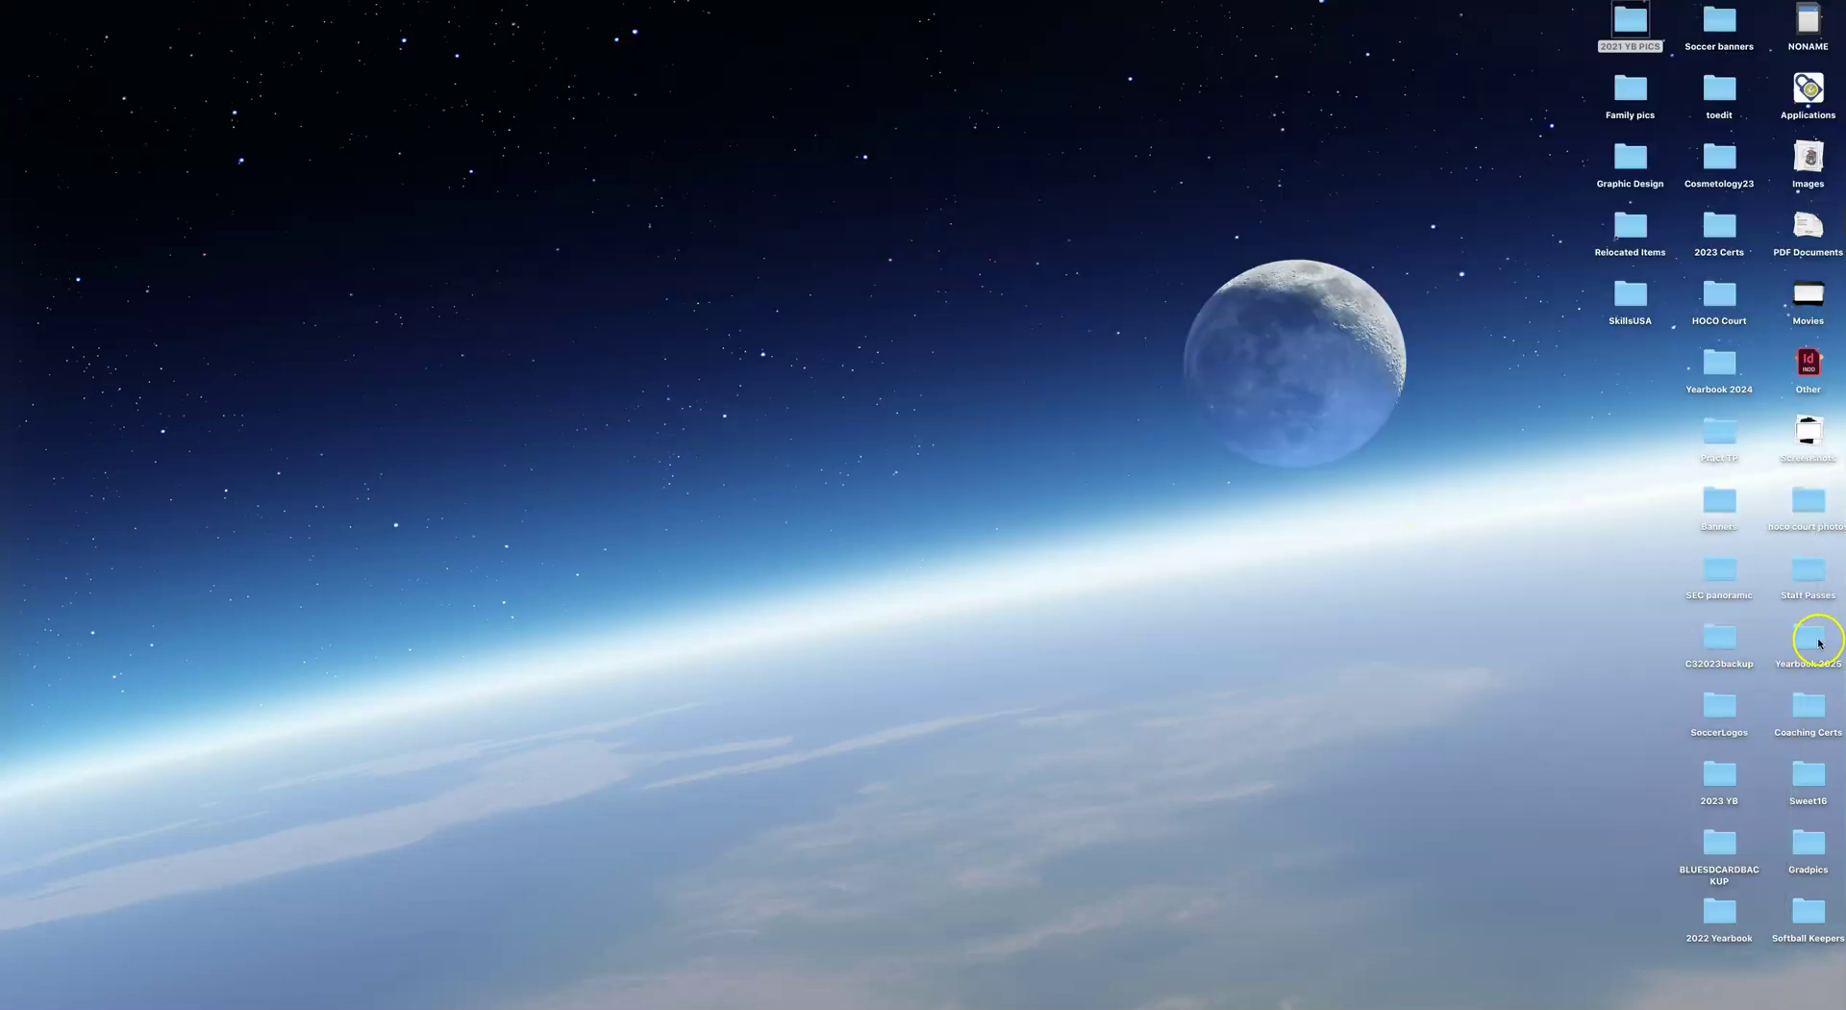
{"action": "double_click", "coordinate": [1808, 639]}
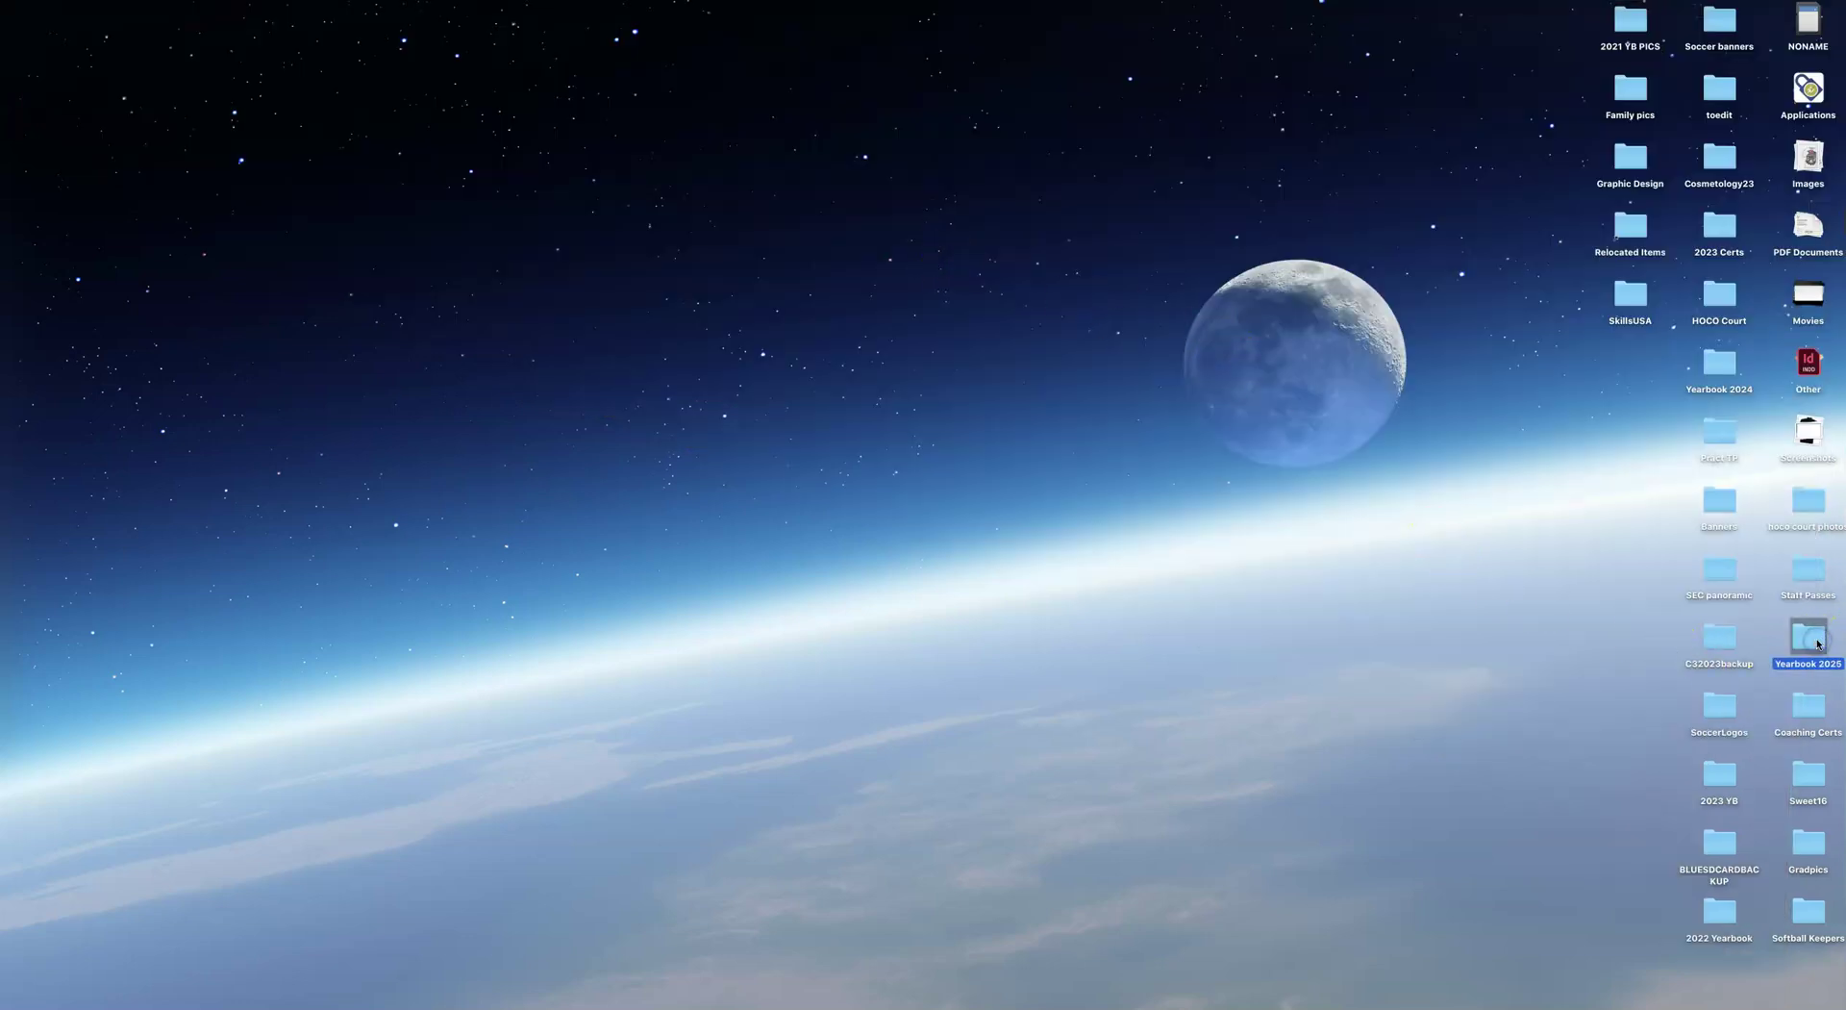
{"action": "left_click", "coordinate": [439, 129]}
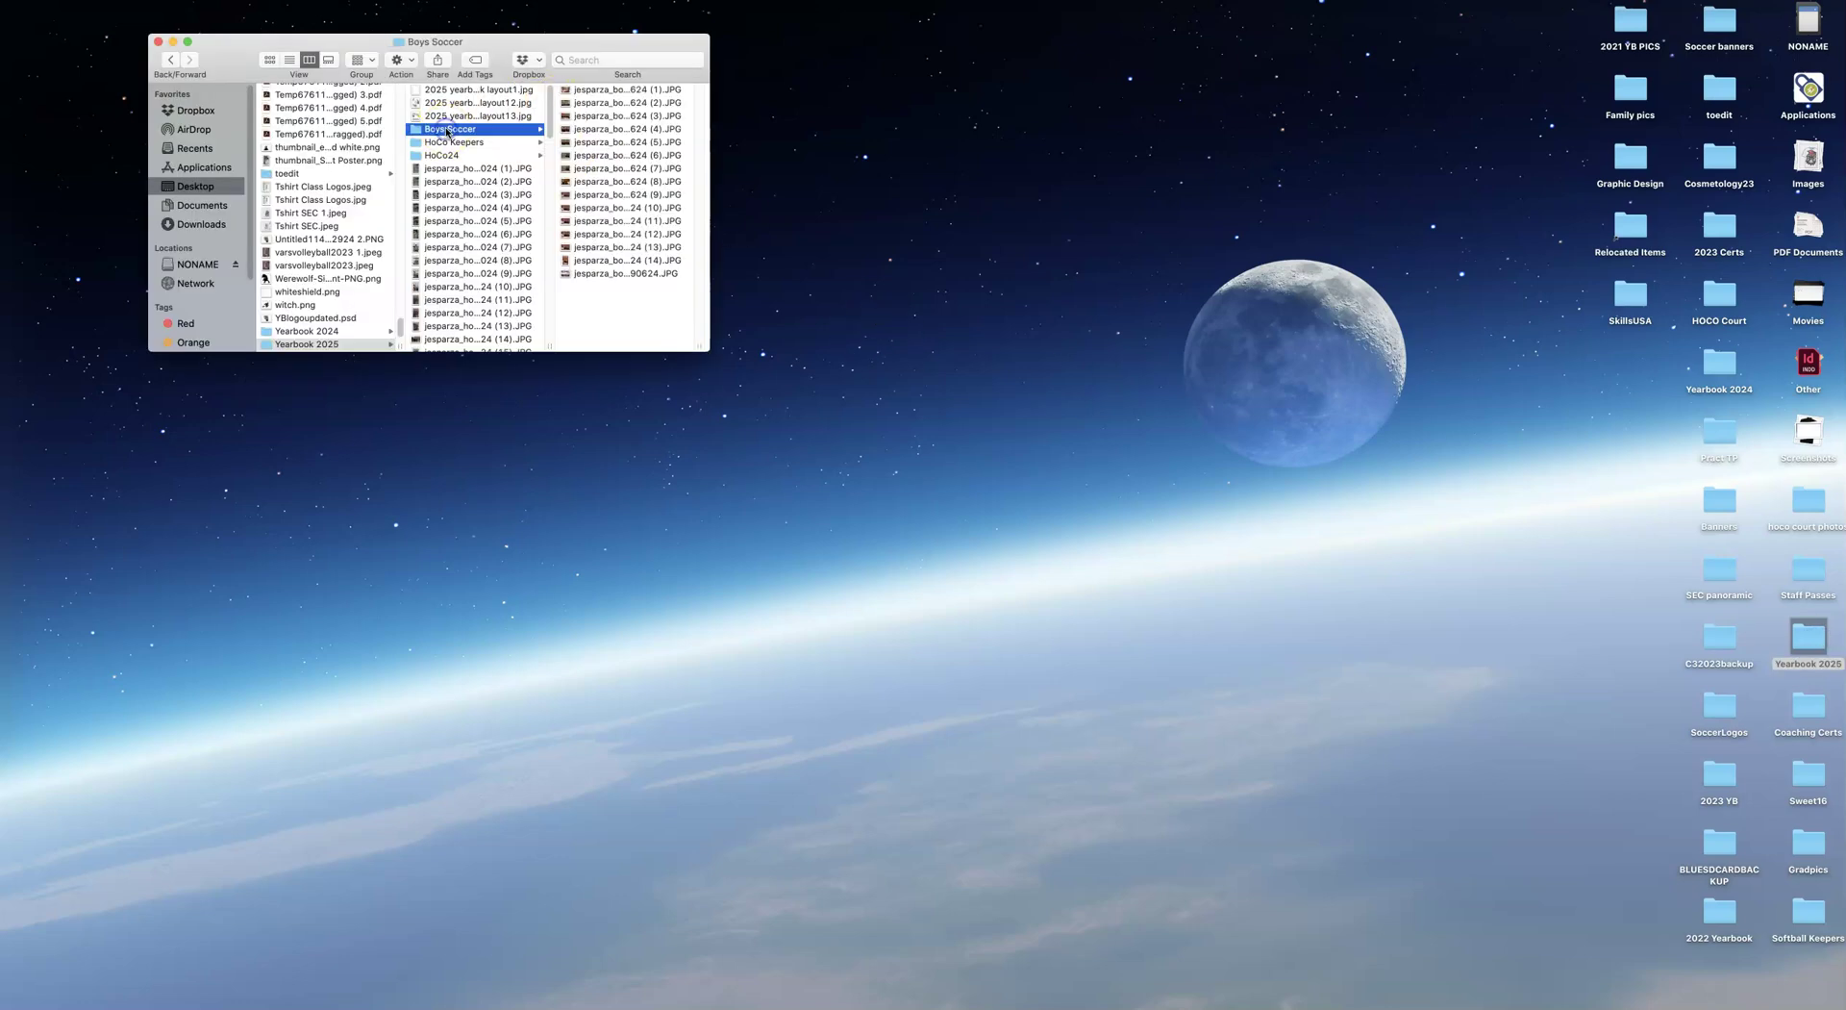
Preview the renamed photos in the Boys Soccer folder from the first to the last file and dismiss the Finder window.
{"action": "left_click", "coordinate": [644, 90]}
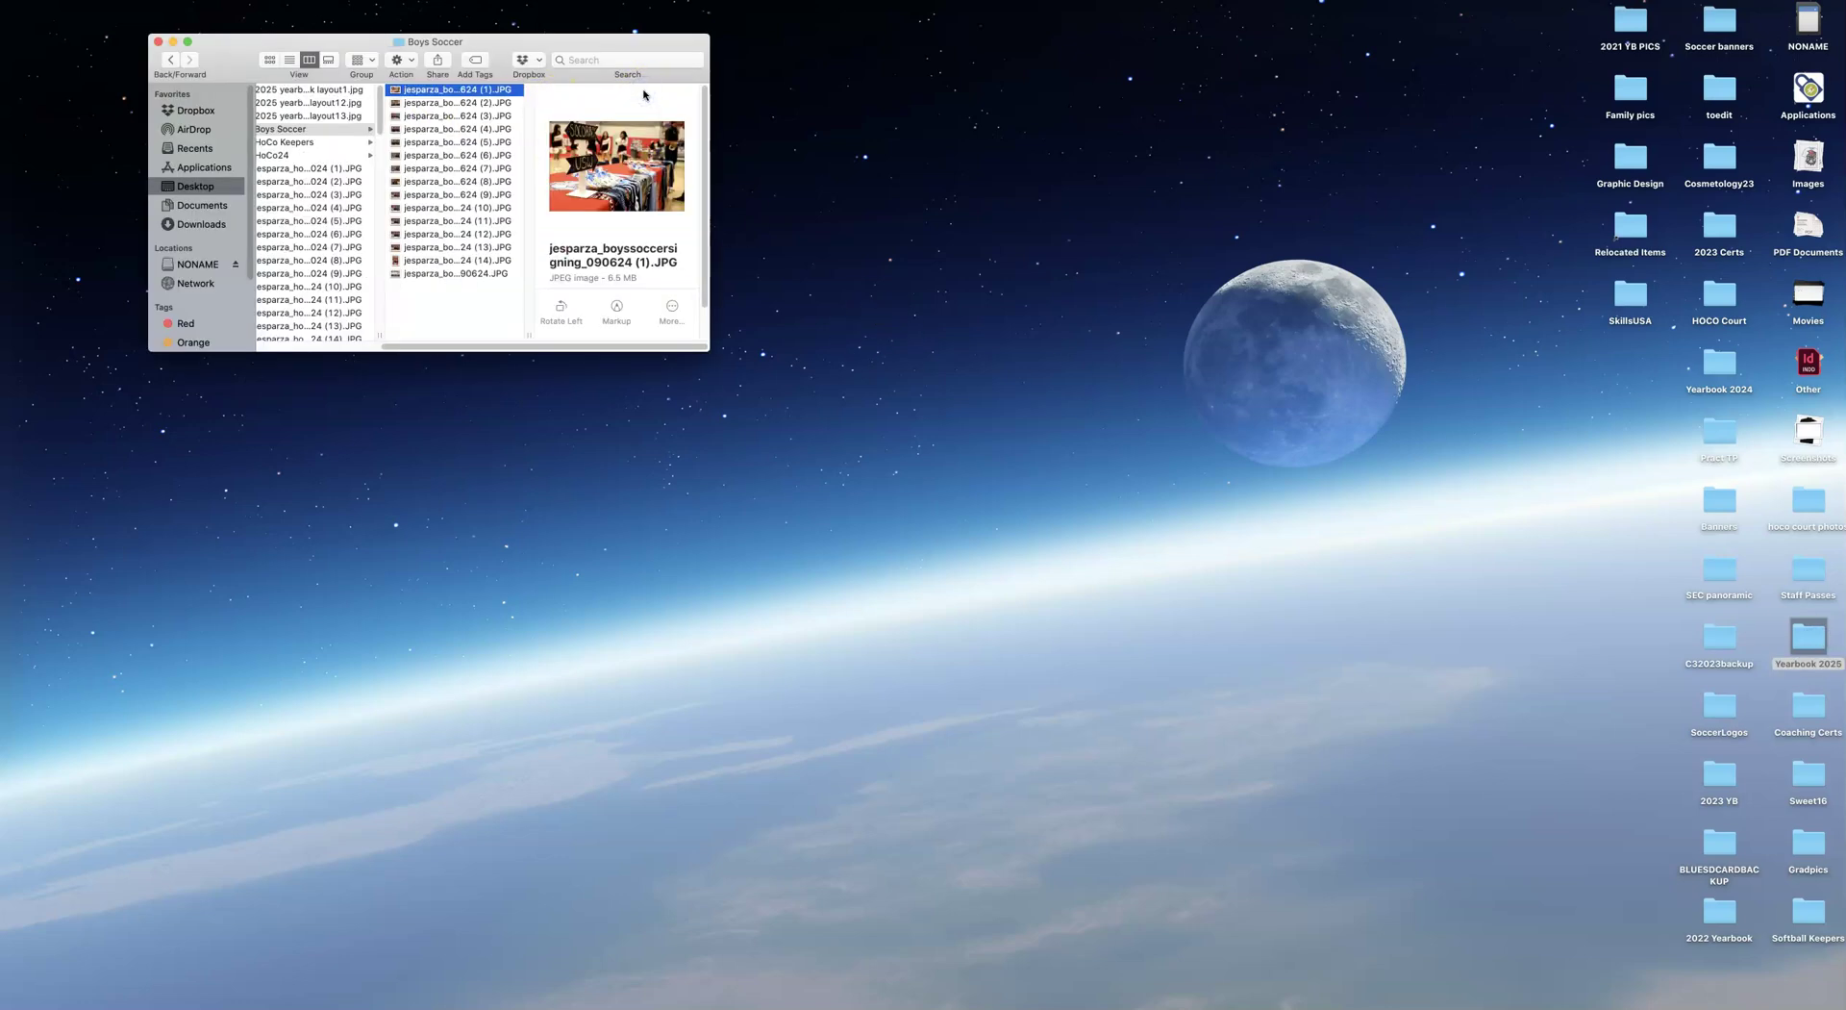
{"action": "key", "text": "Down"}
{"action": "key", "text": "Down"}
{"action": "key", "text": "Down"}
{"action": "key", "text": "Down"}
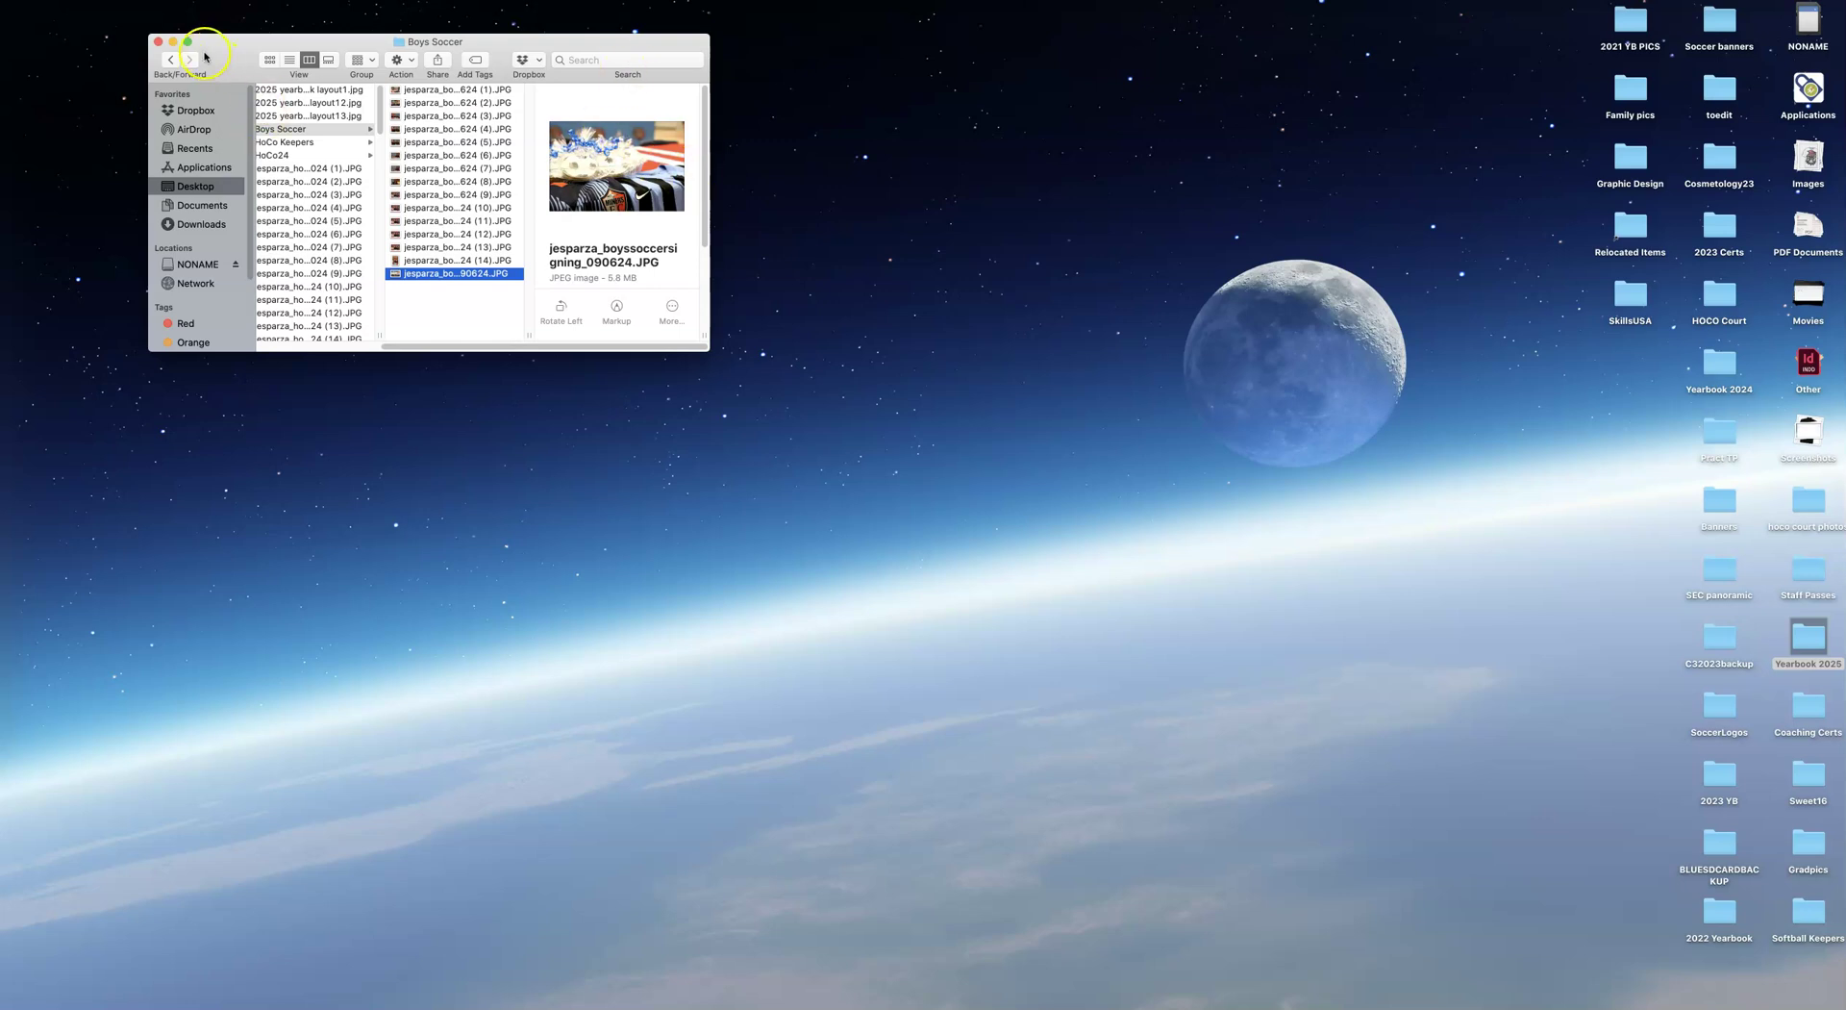
{"action": "left_click", "coordinate": [174, 42]}
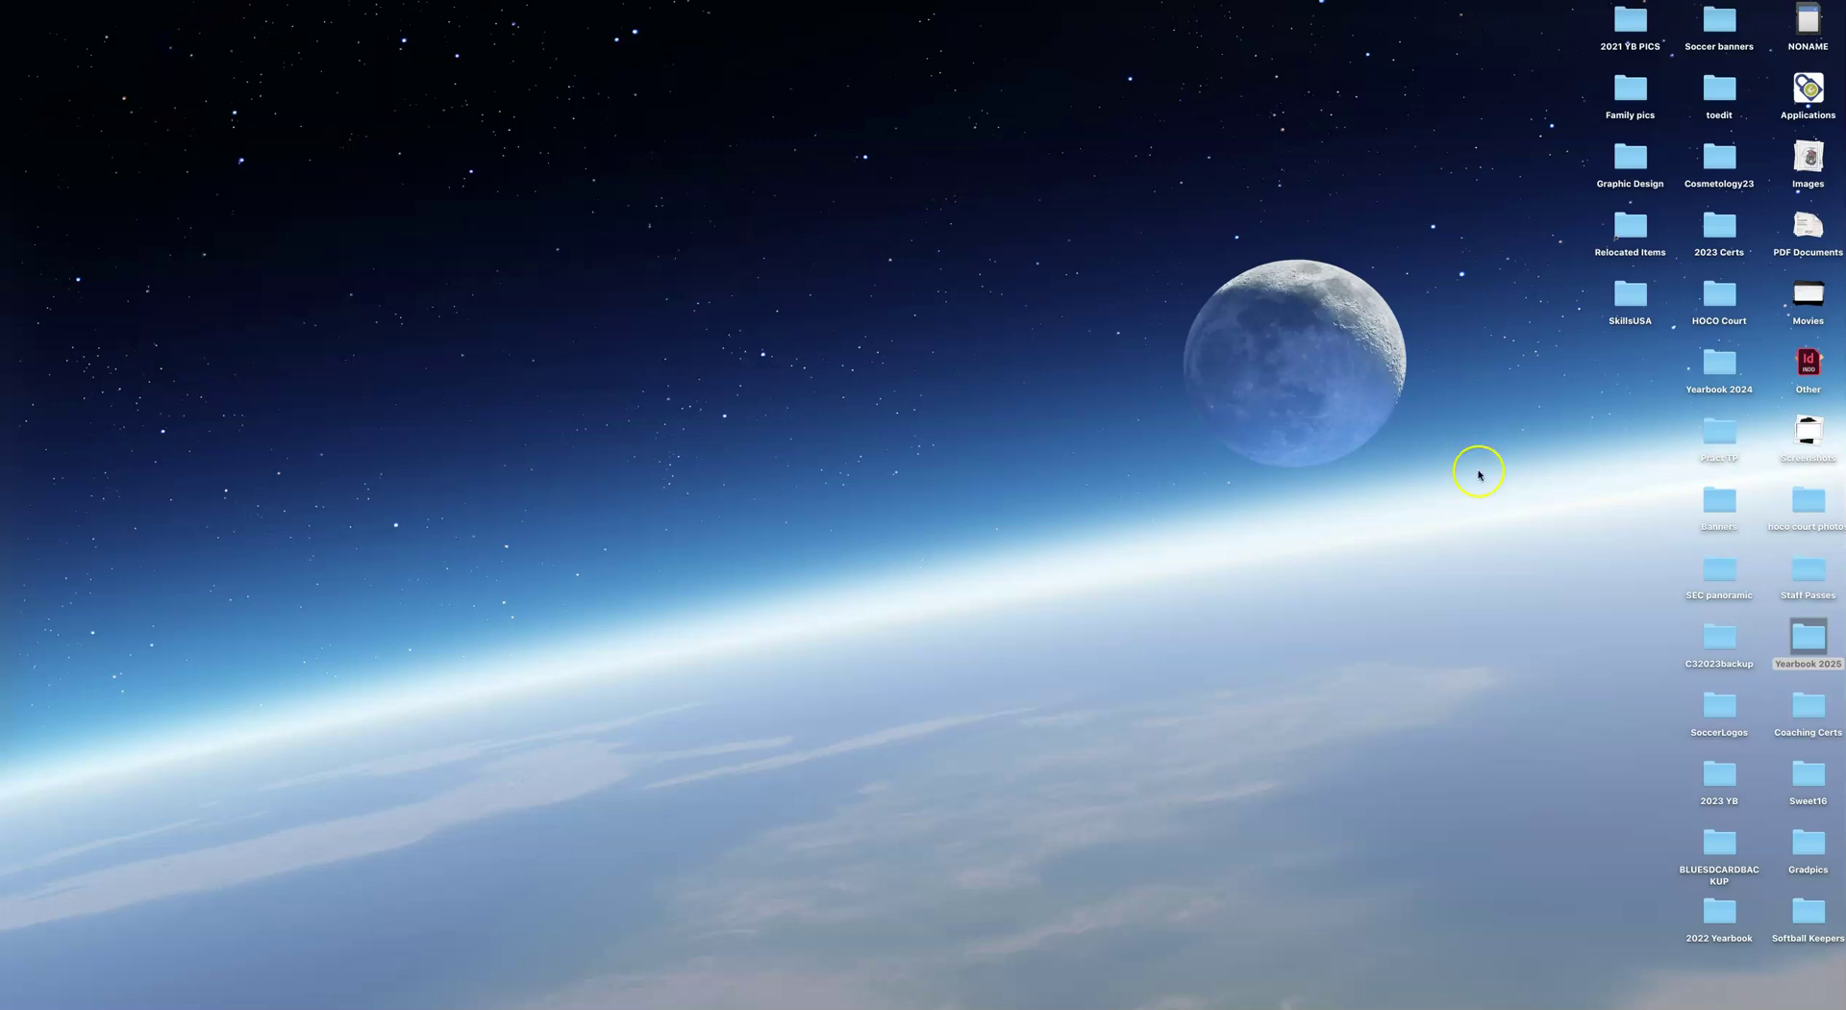
{"action": "left_click", "coordinate": [484, 524]}
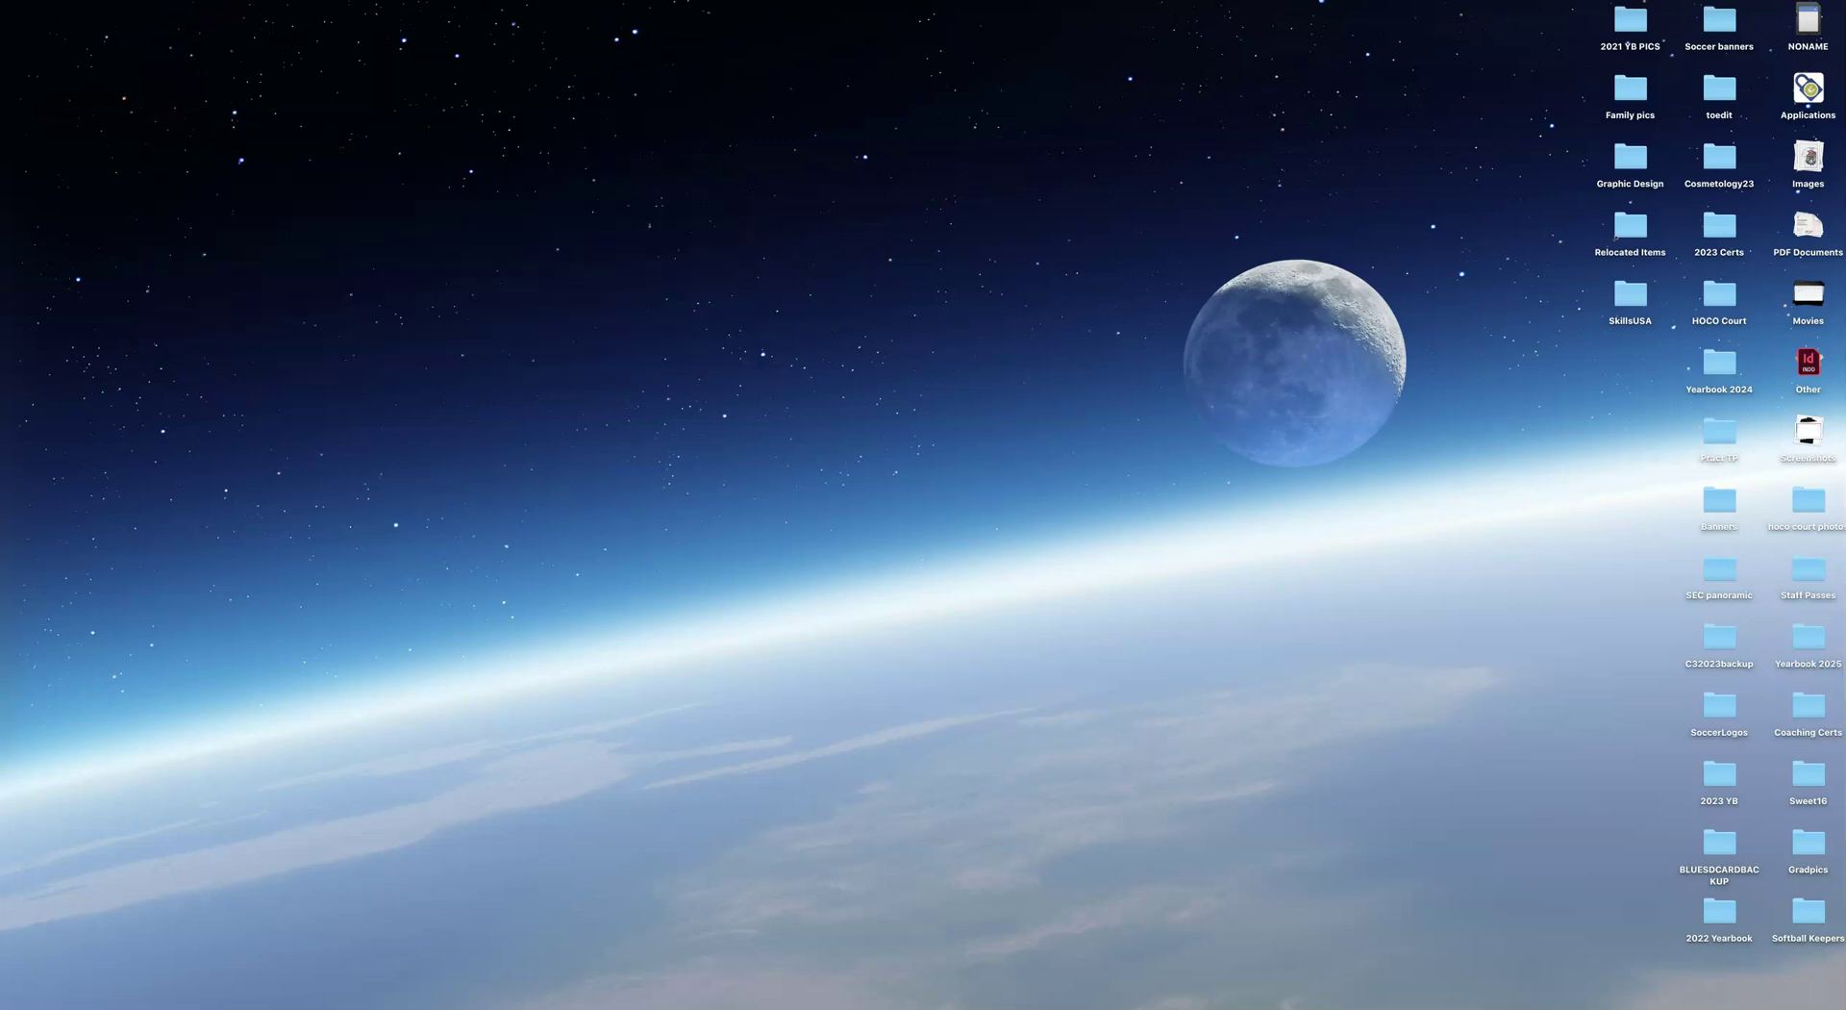